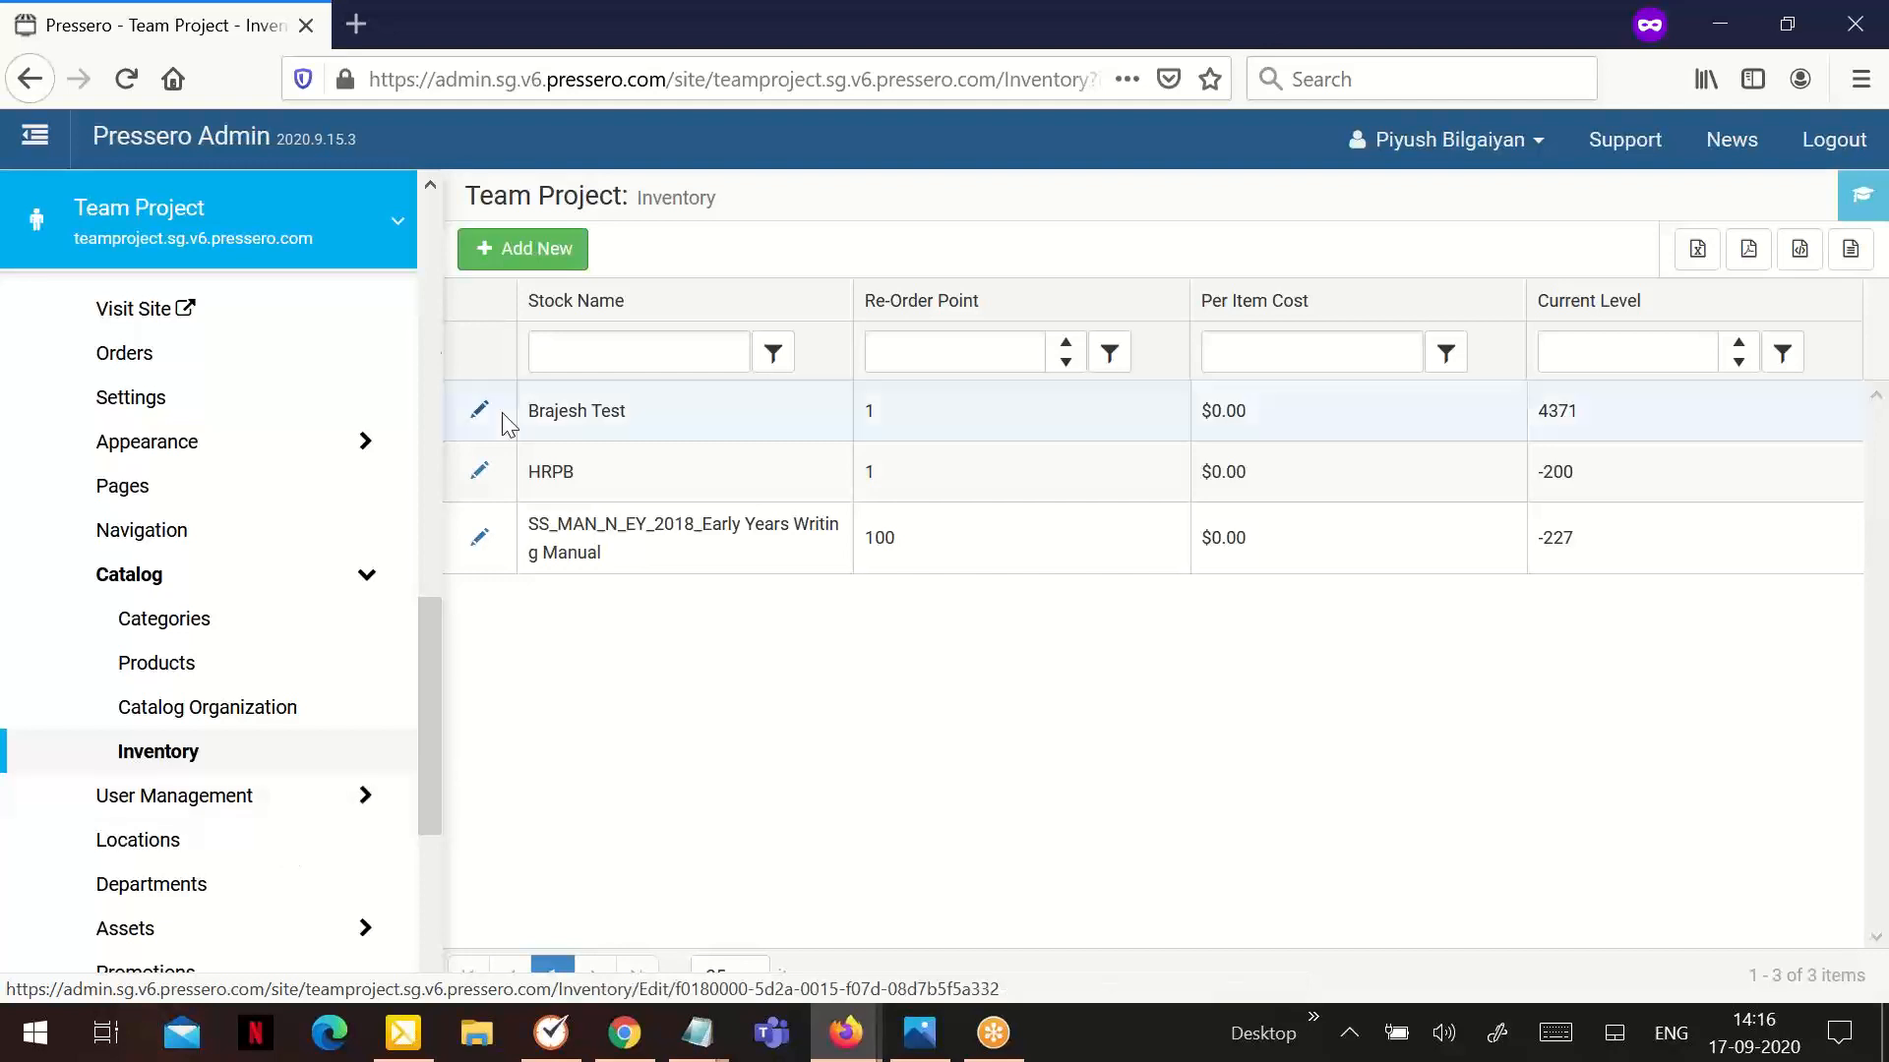
# Add a new inventory stock named Training Inventory with a re-order point of 500
pyautogui.click(510, 261)
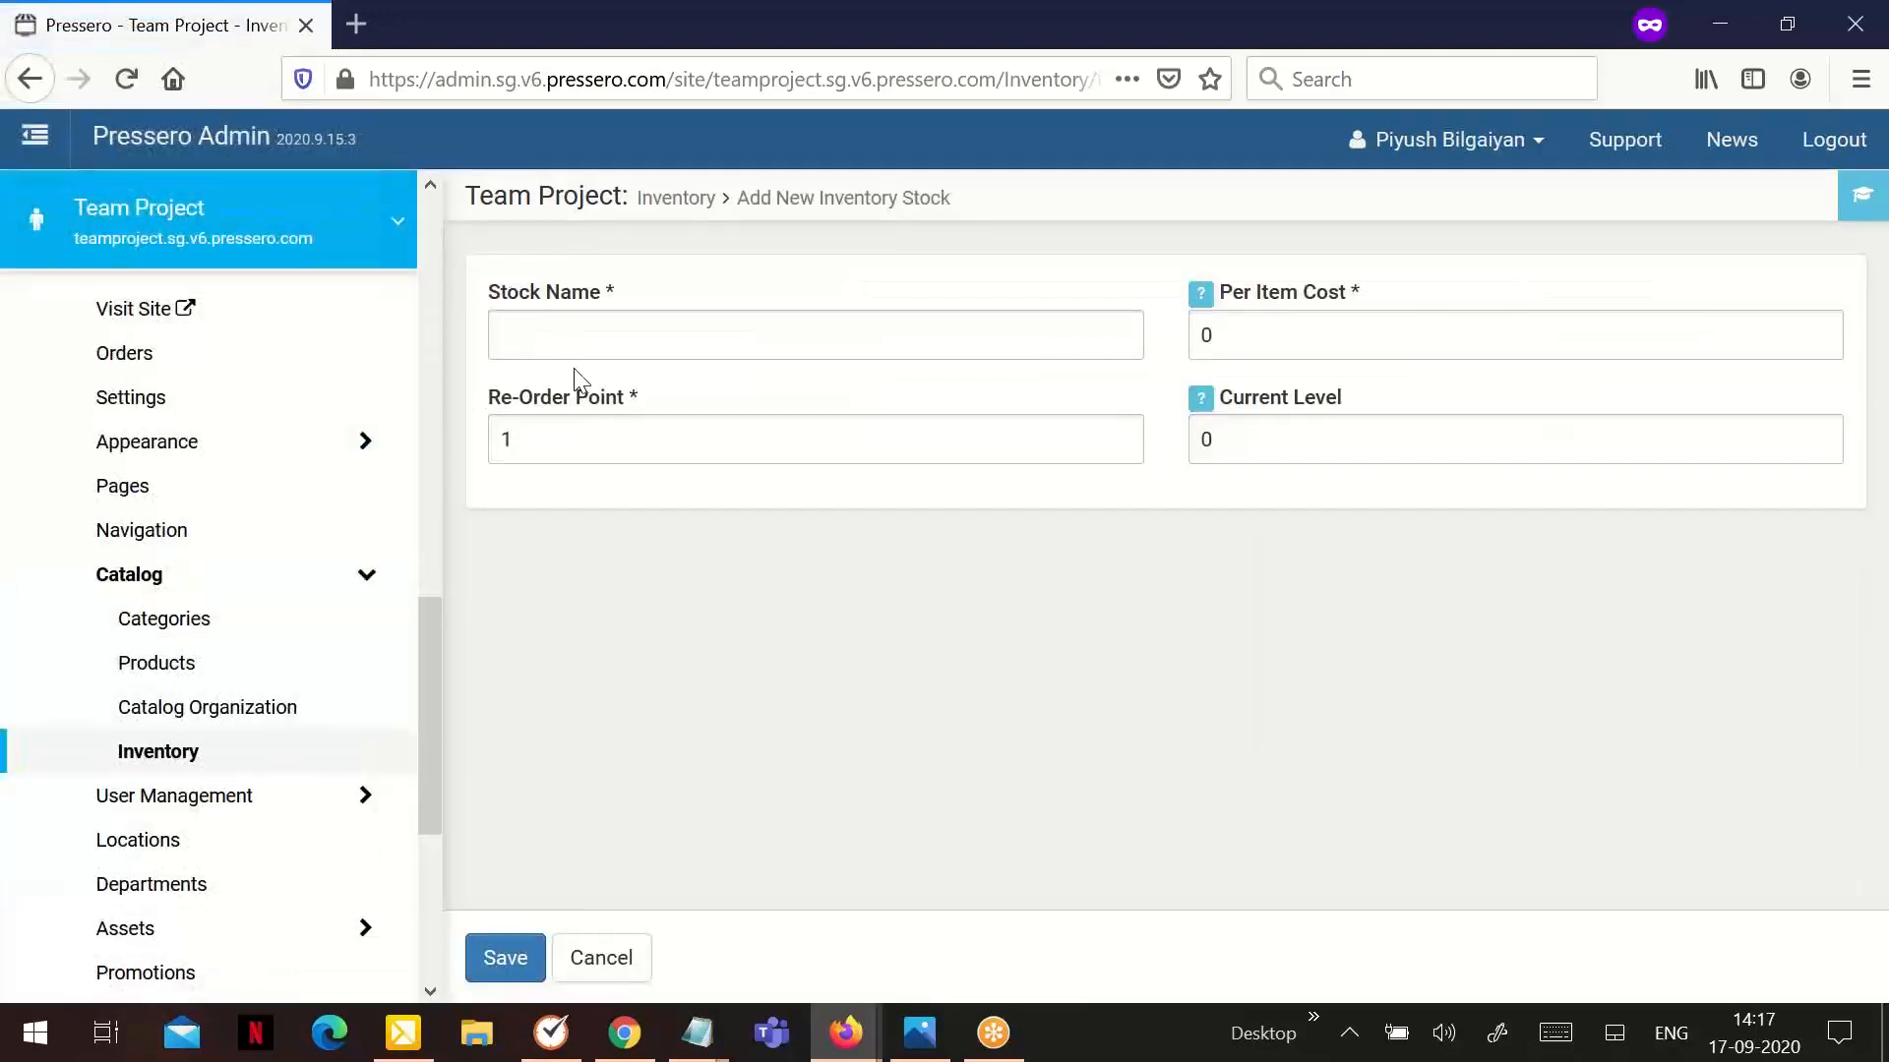
pyautogui.click(547, 321)
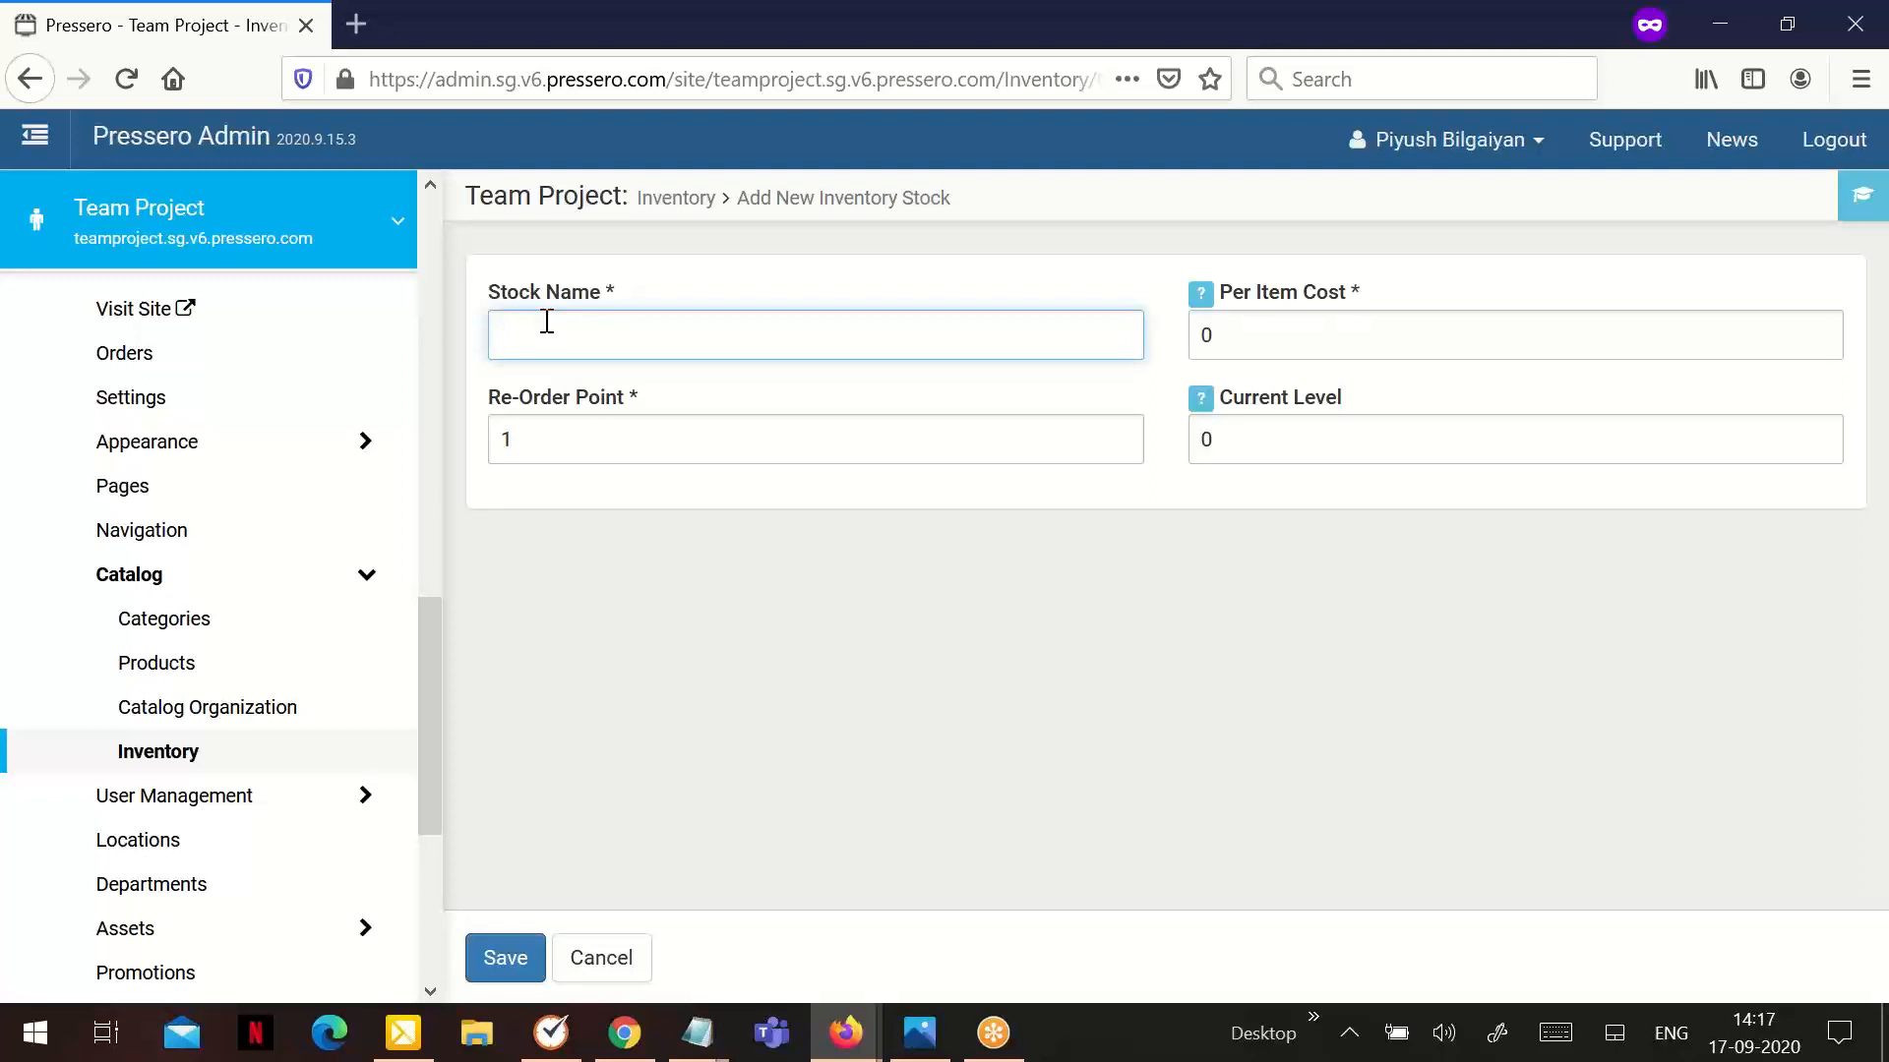
pyautogui.write('Training Inventory')
pyautogui.click(617, 442)
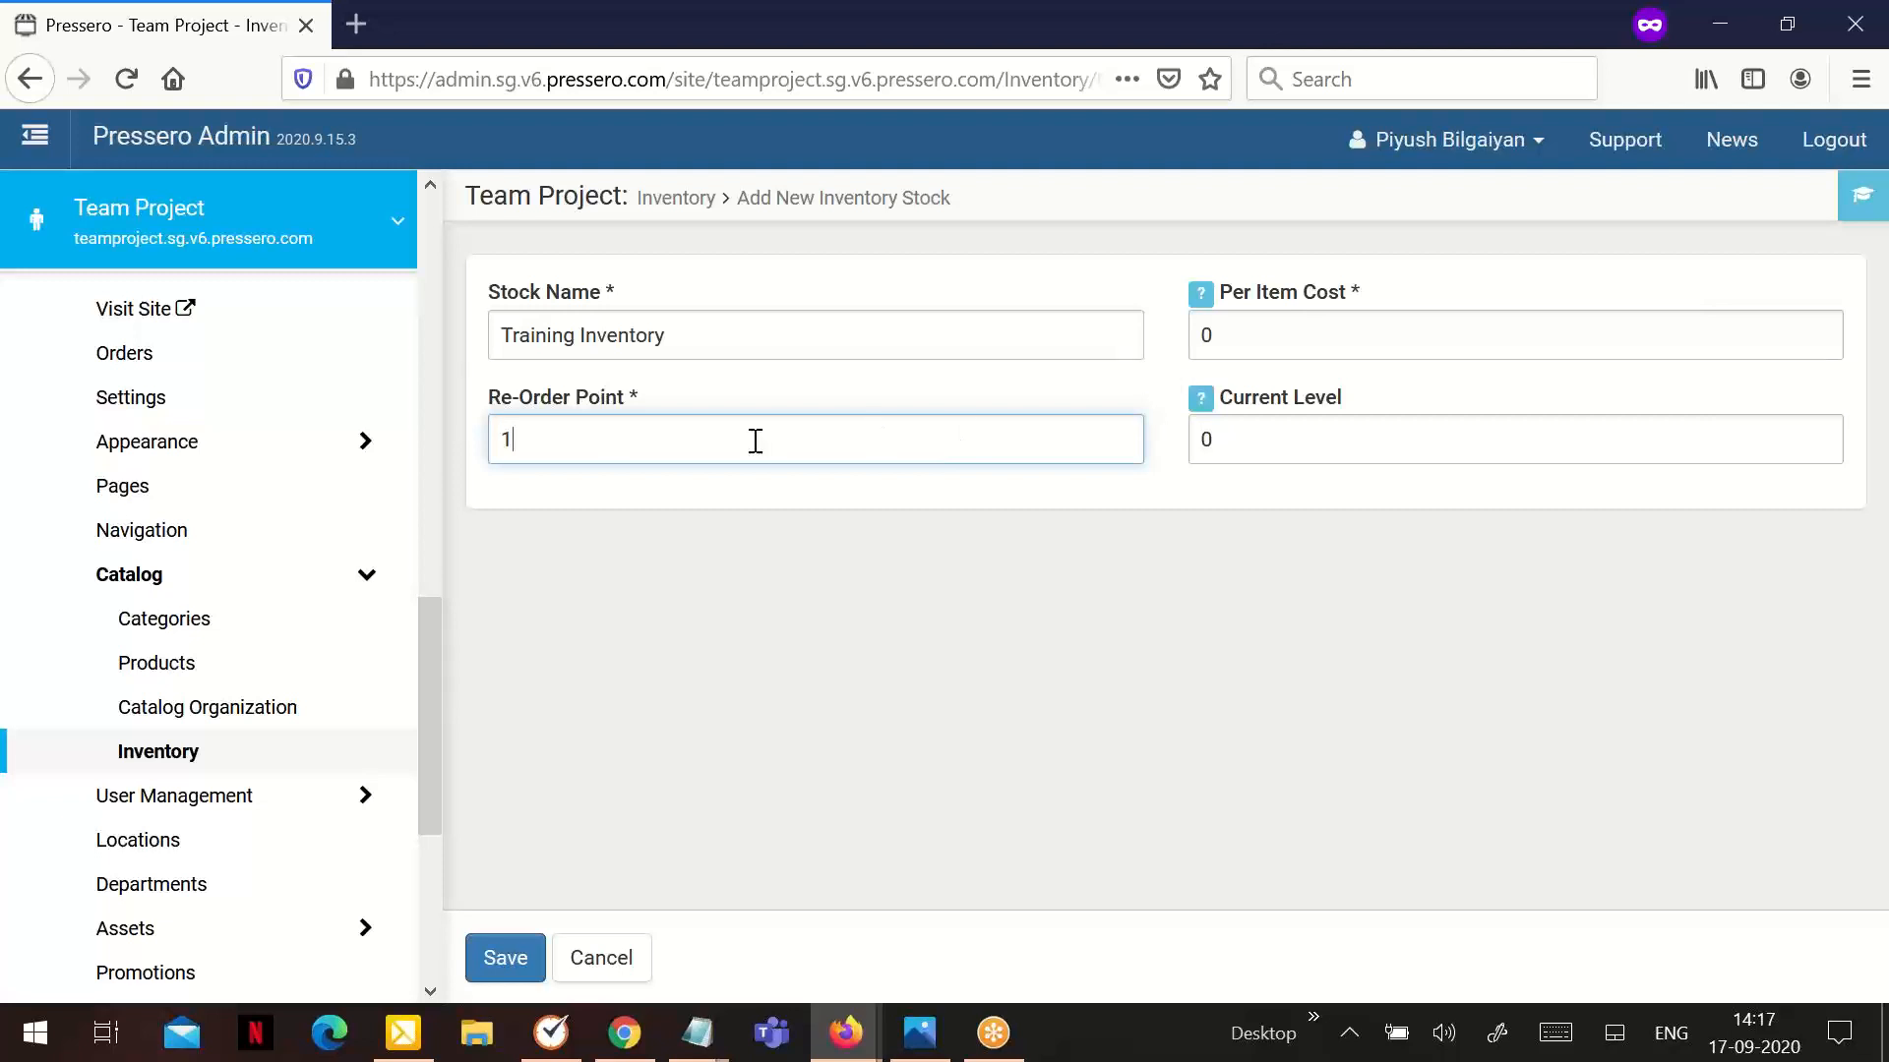
pyautogui.hotkey('ctrl', 'a')
pyautogui.write('500')
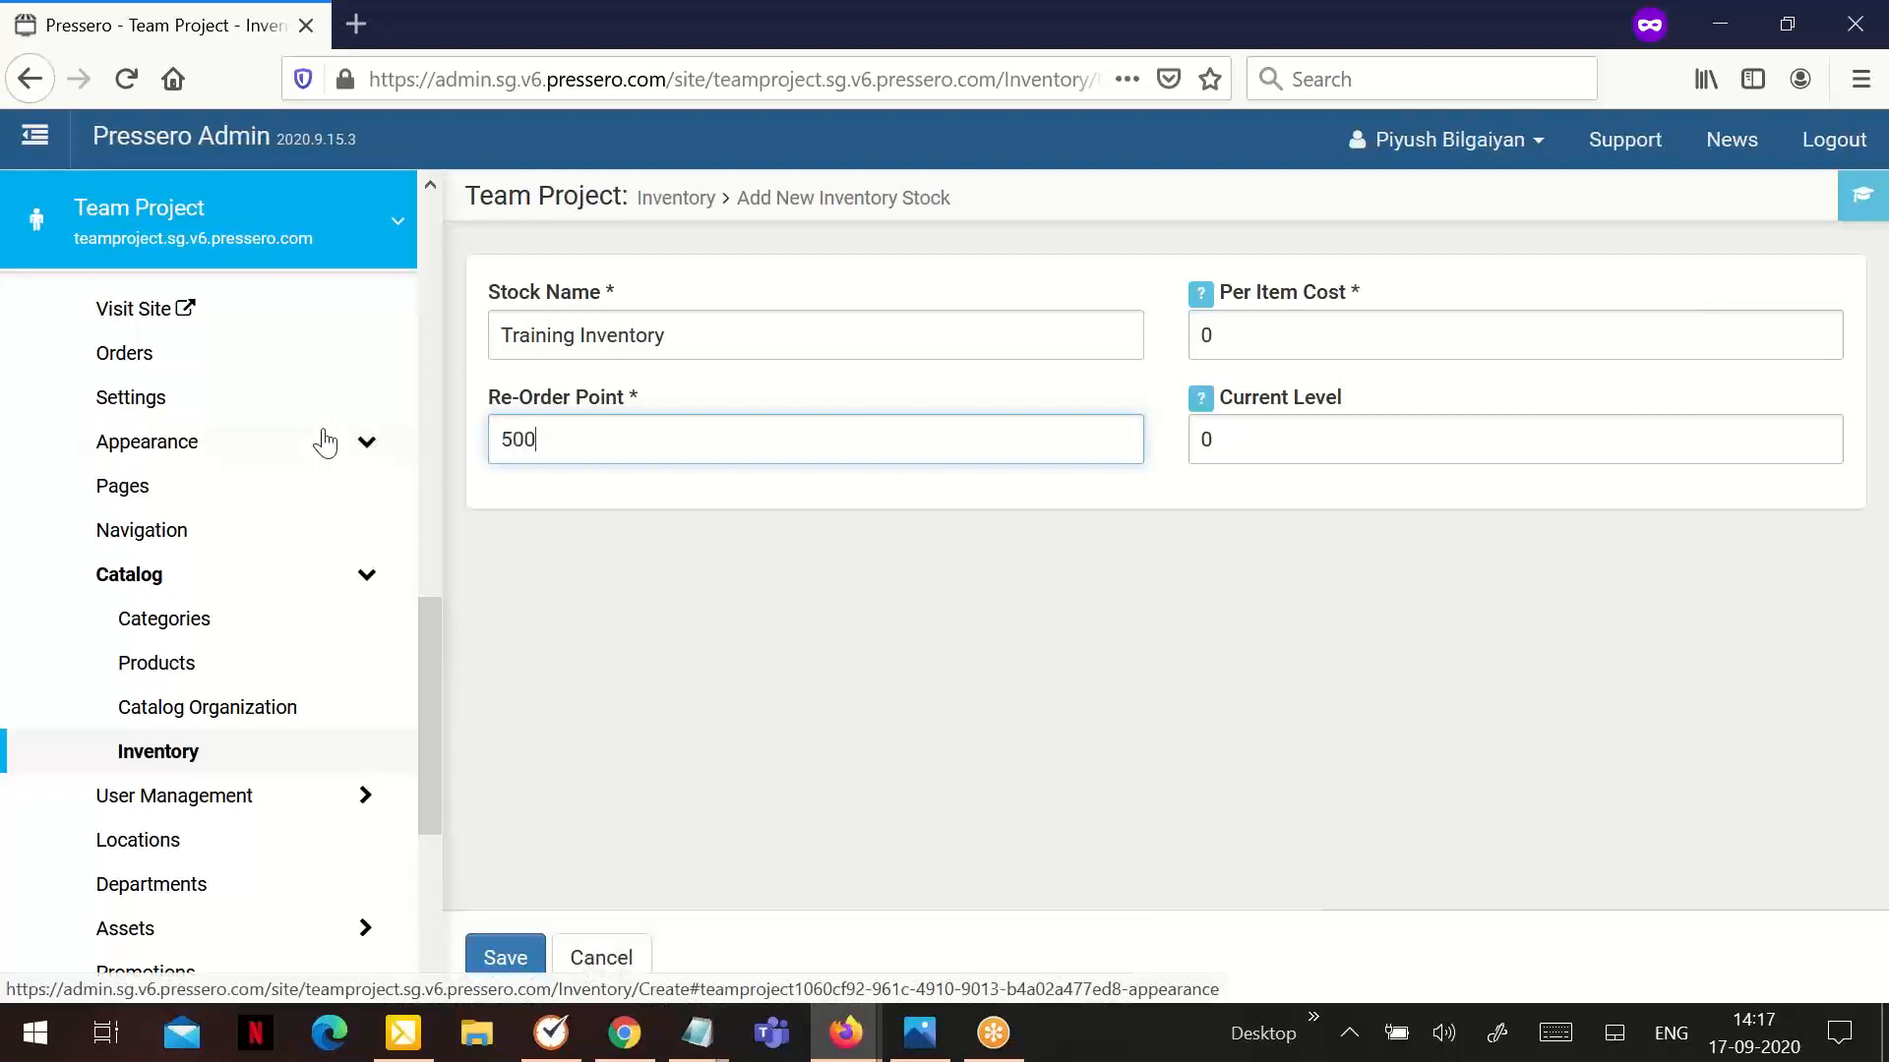
# Set the new stock's current level to 2000 and save it
pyautogui.click(1185, 339)
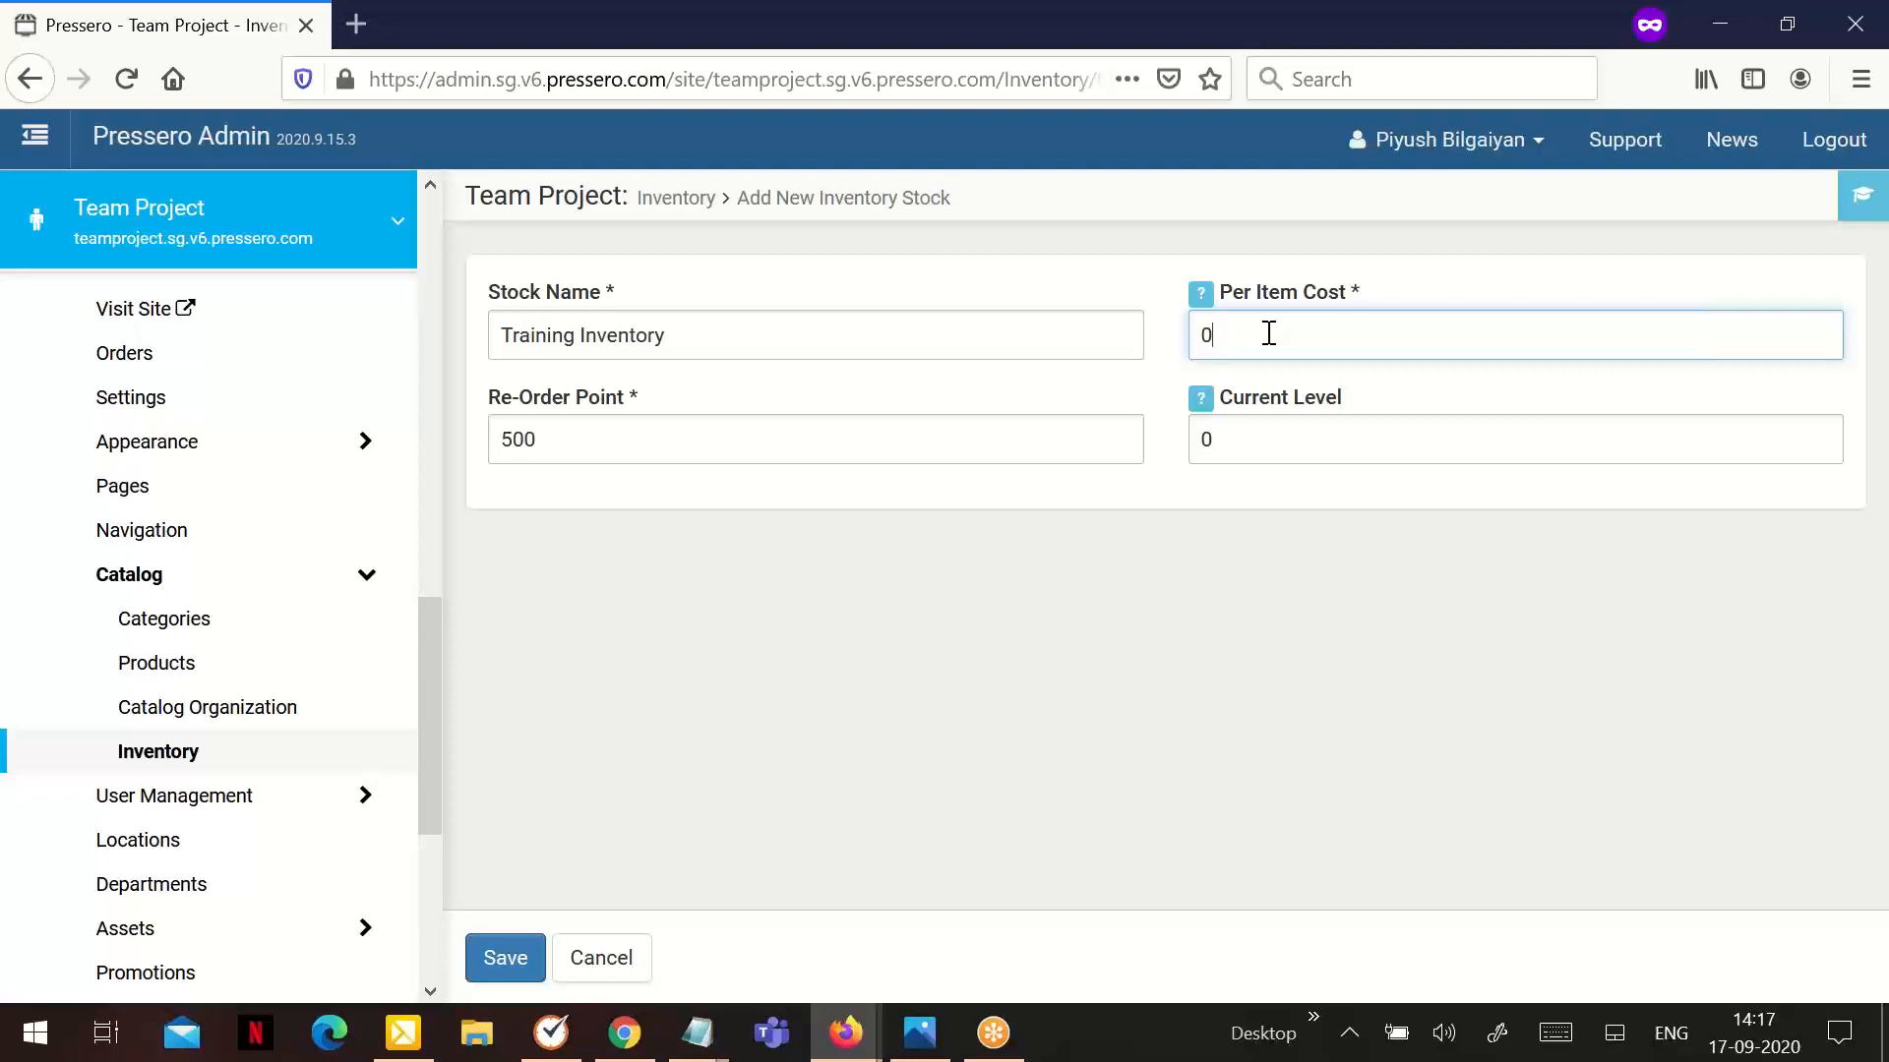
pyautogui.click(1318, 442)
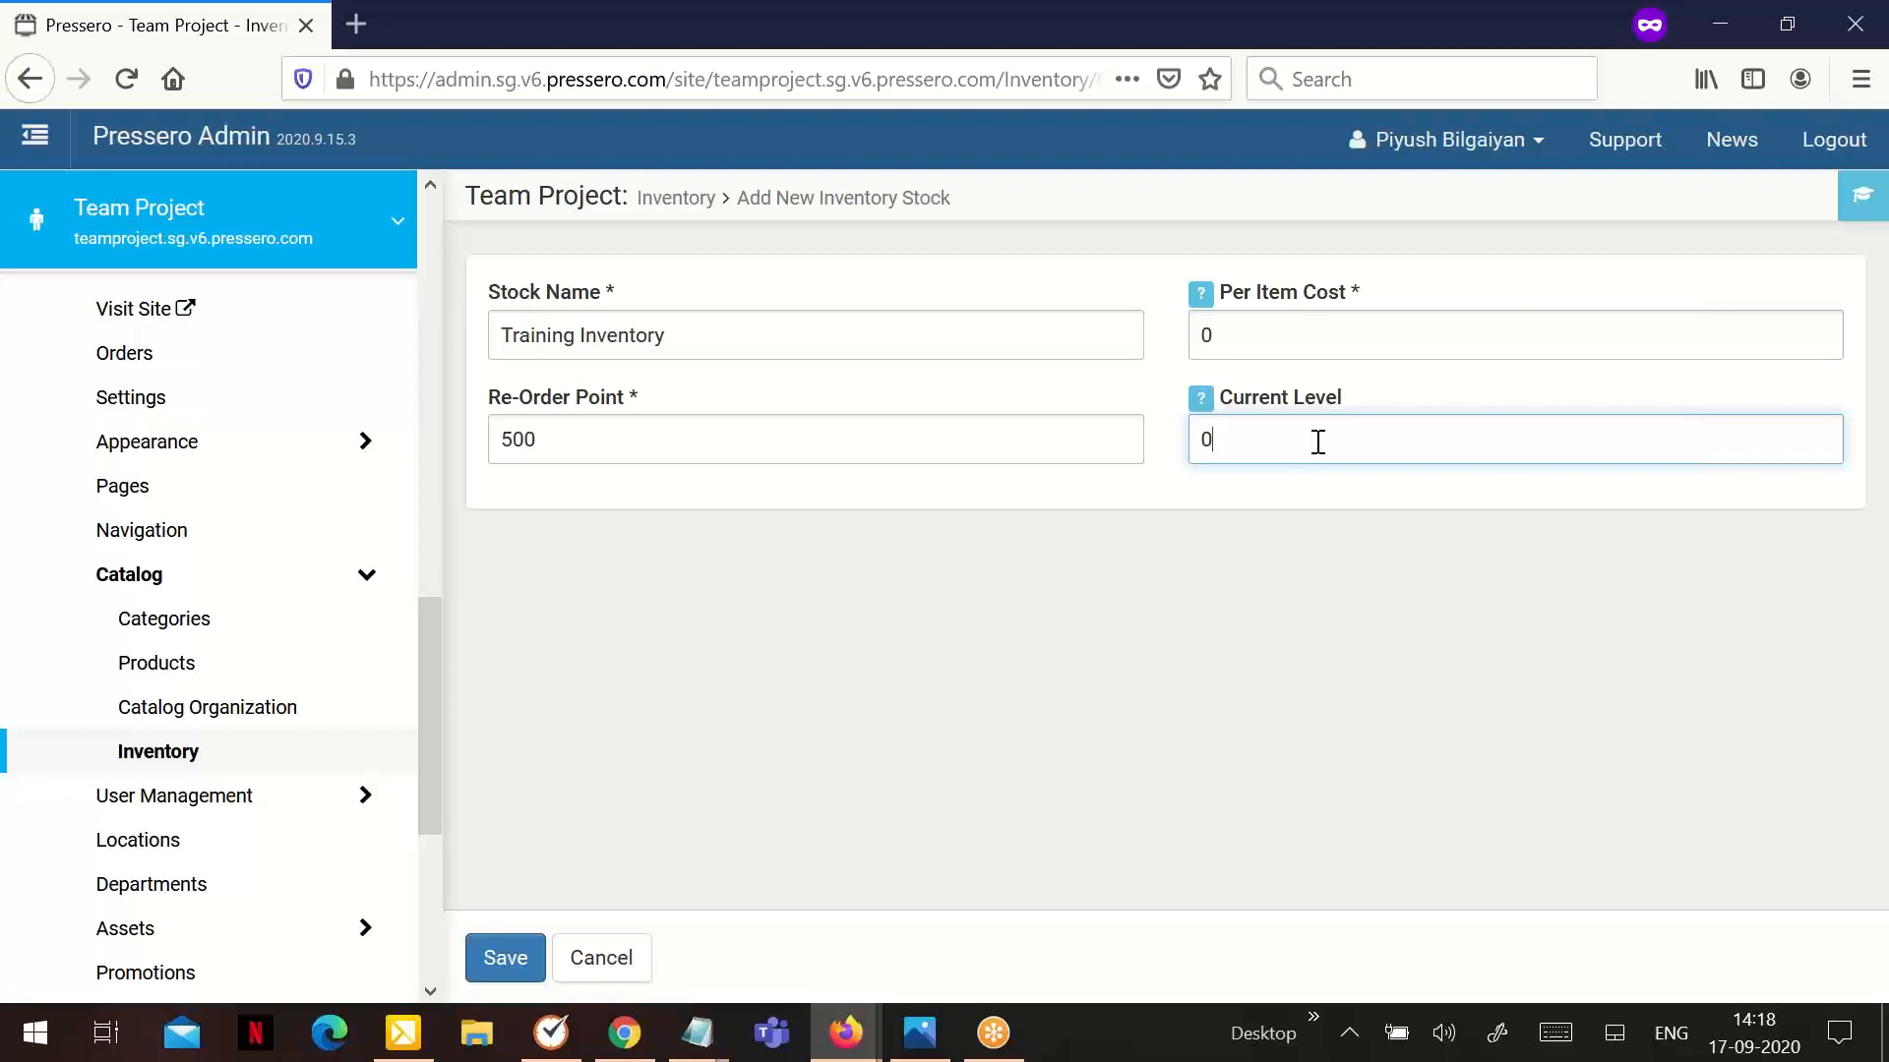
pyautogui.hotkey('ctrl', 'a')
pyautogui.write('2000')
pyautogui.click(506, 959)
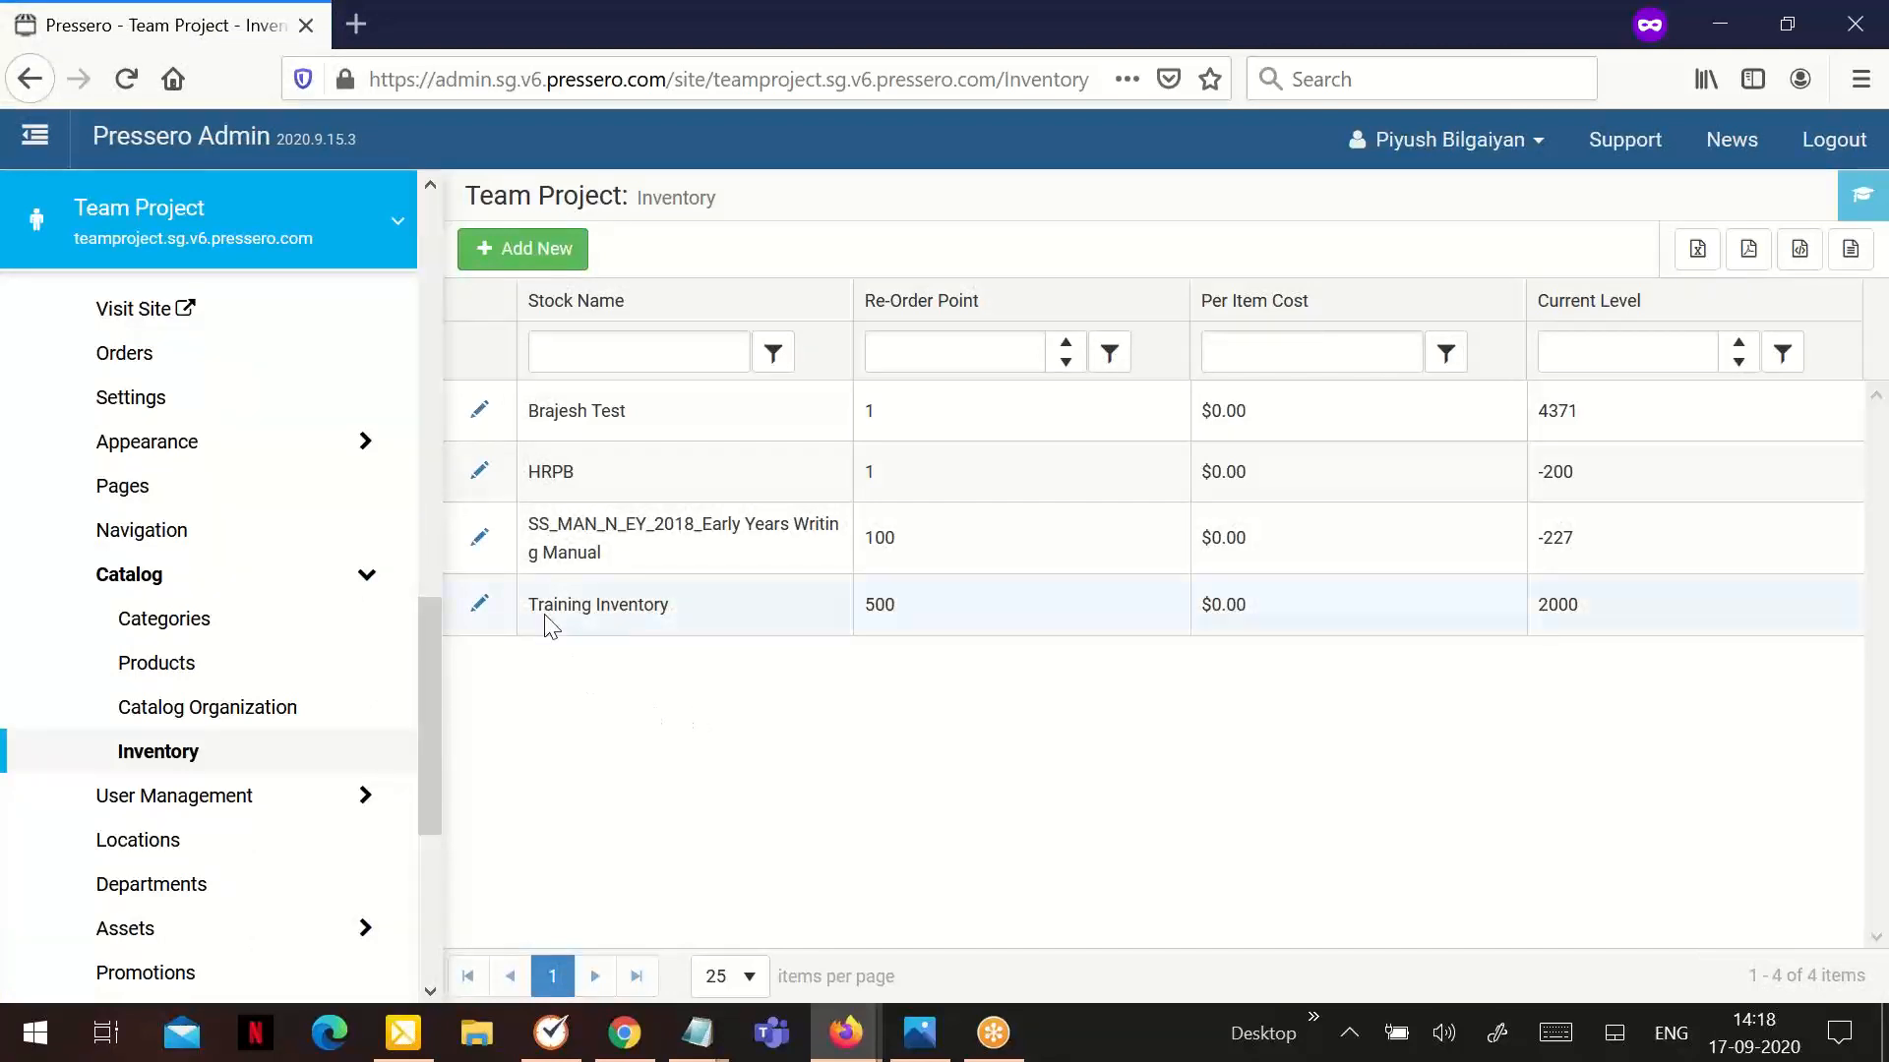
# Open the Training Inventory stock and start a new transaction for it
pyautogui.click(486, 610)
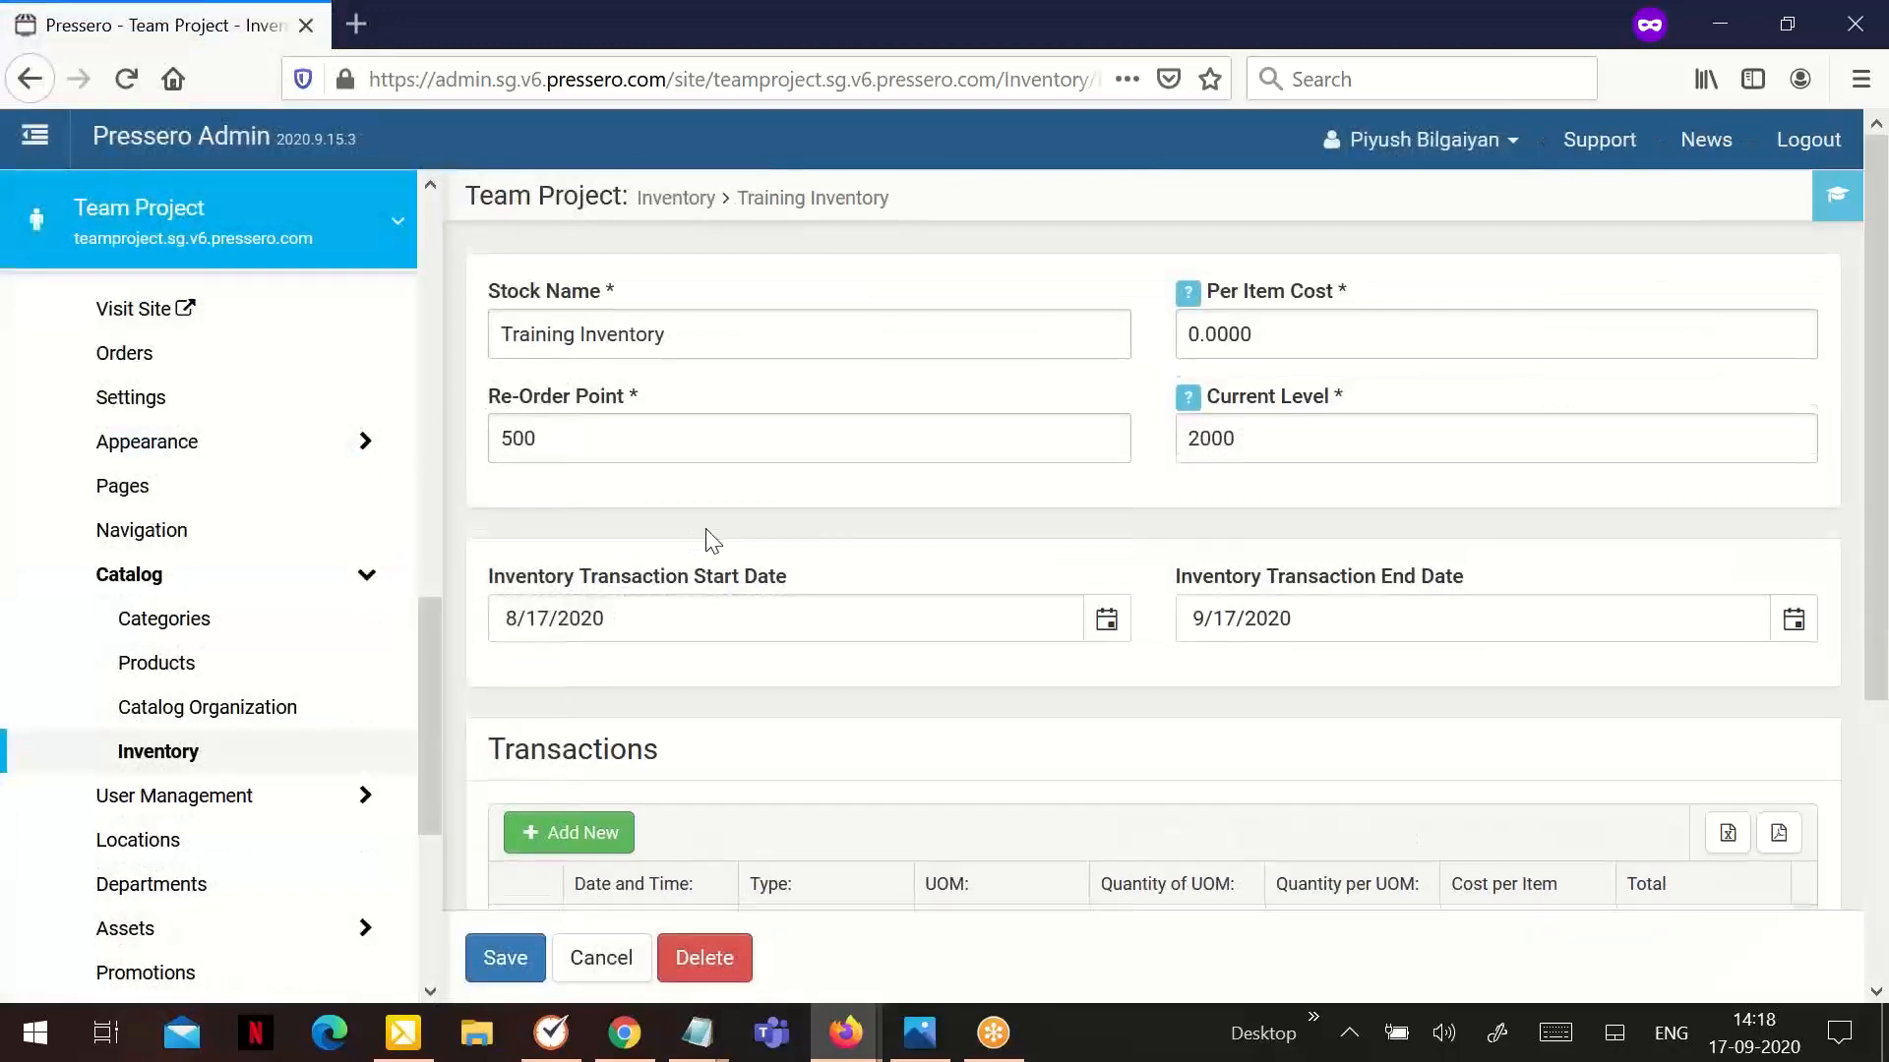
pyautogui.scroll(-2, 706, 528)
pyautogui.scroll(2, 705, 528)
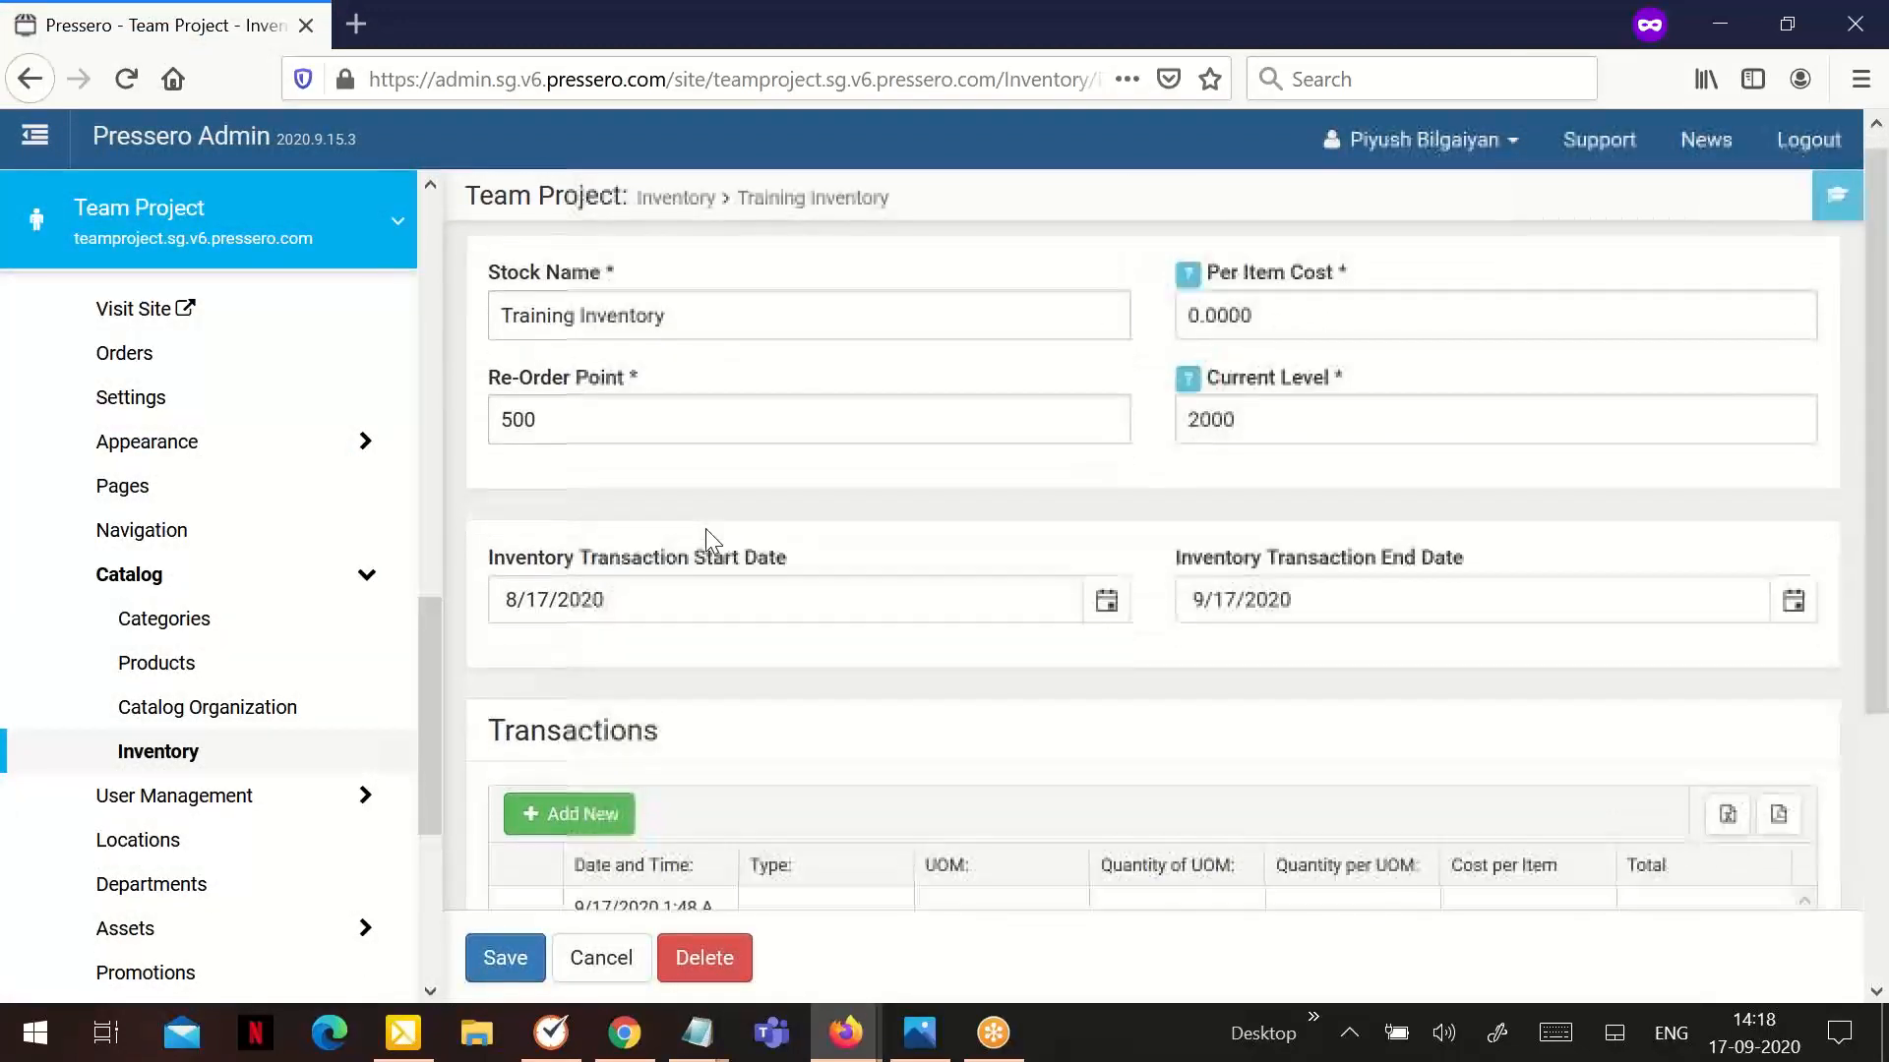
pyautogui.scroll(-2, 705, 528)
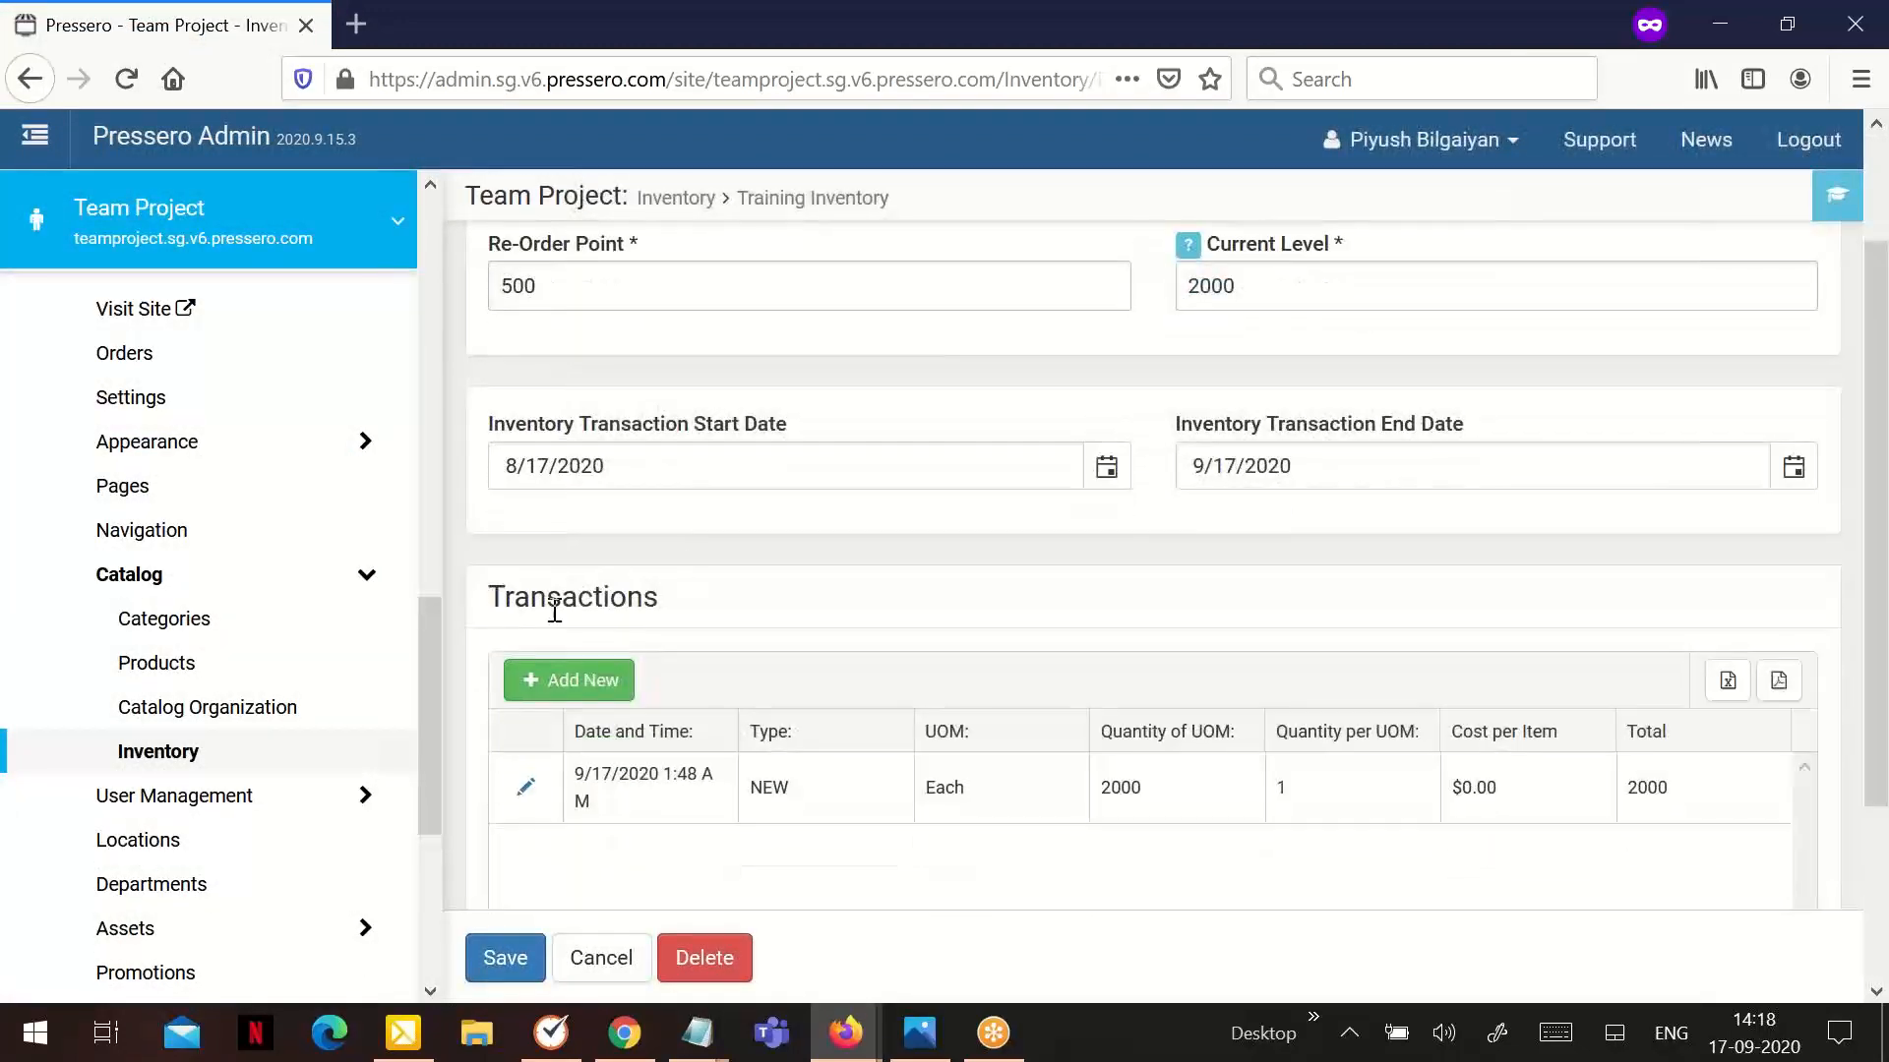
pyautogui.click(577, 693)
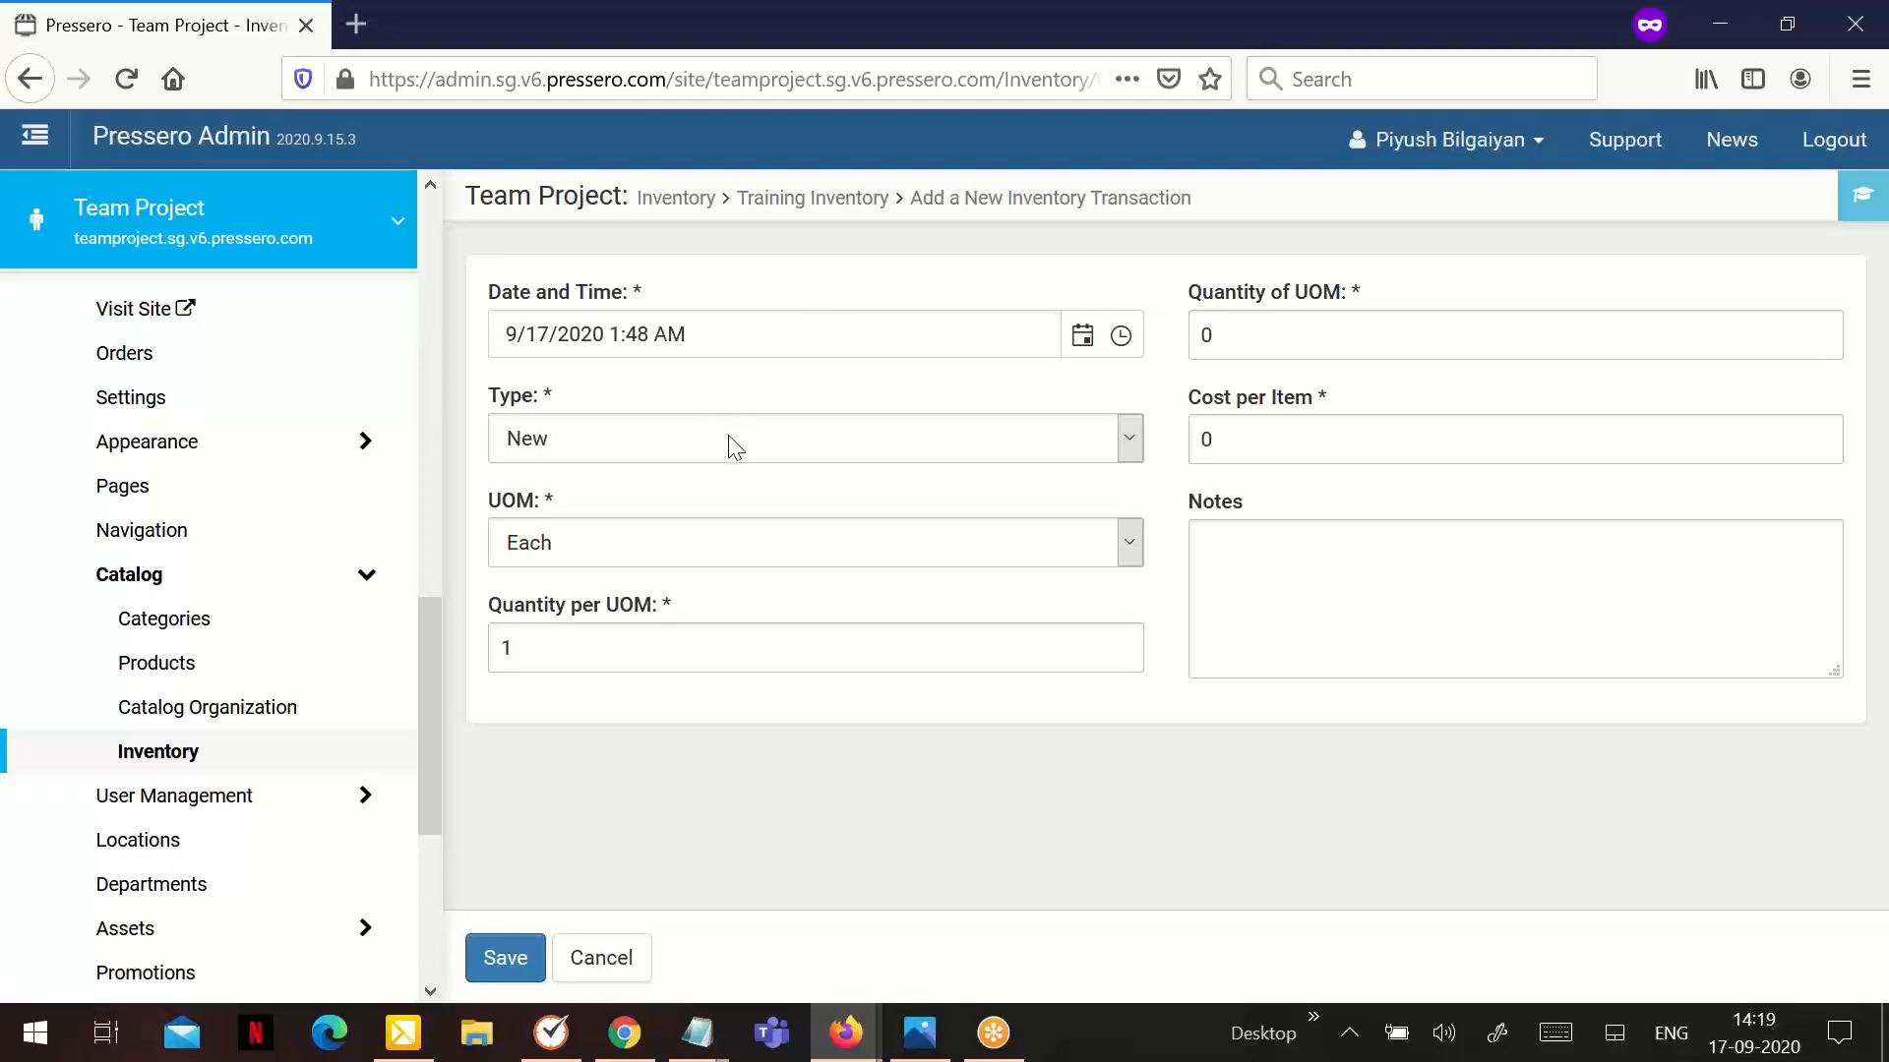
# Examine the available transaction types and units of measure for the new inventory transaction
pyautogui.click(1132, 445)
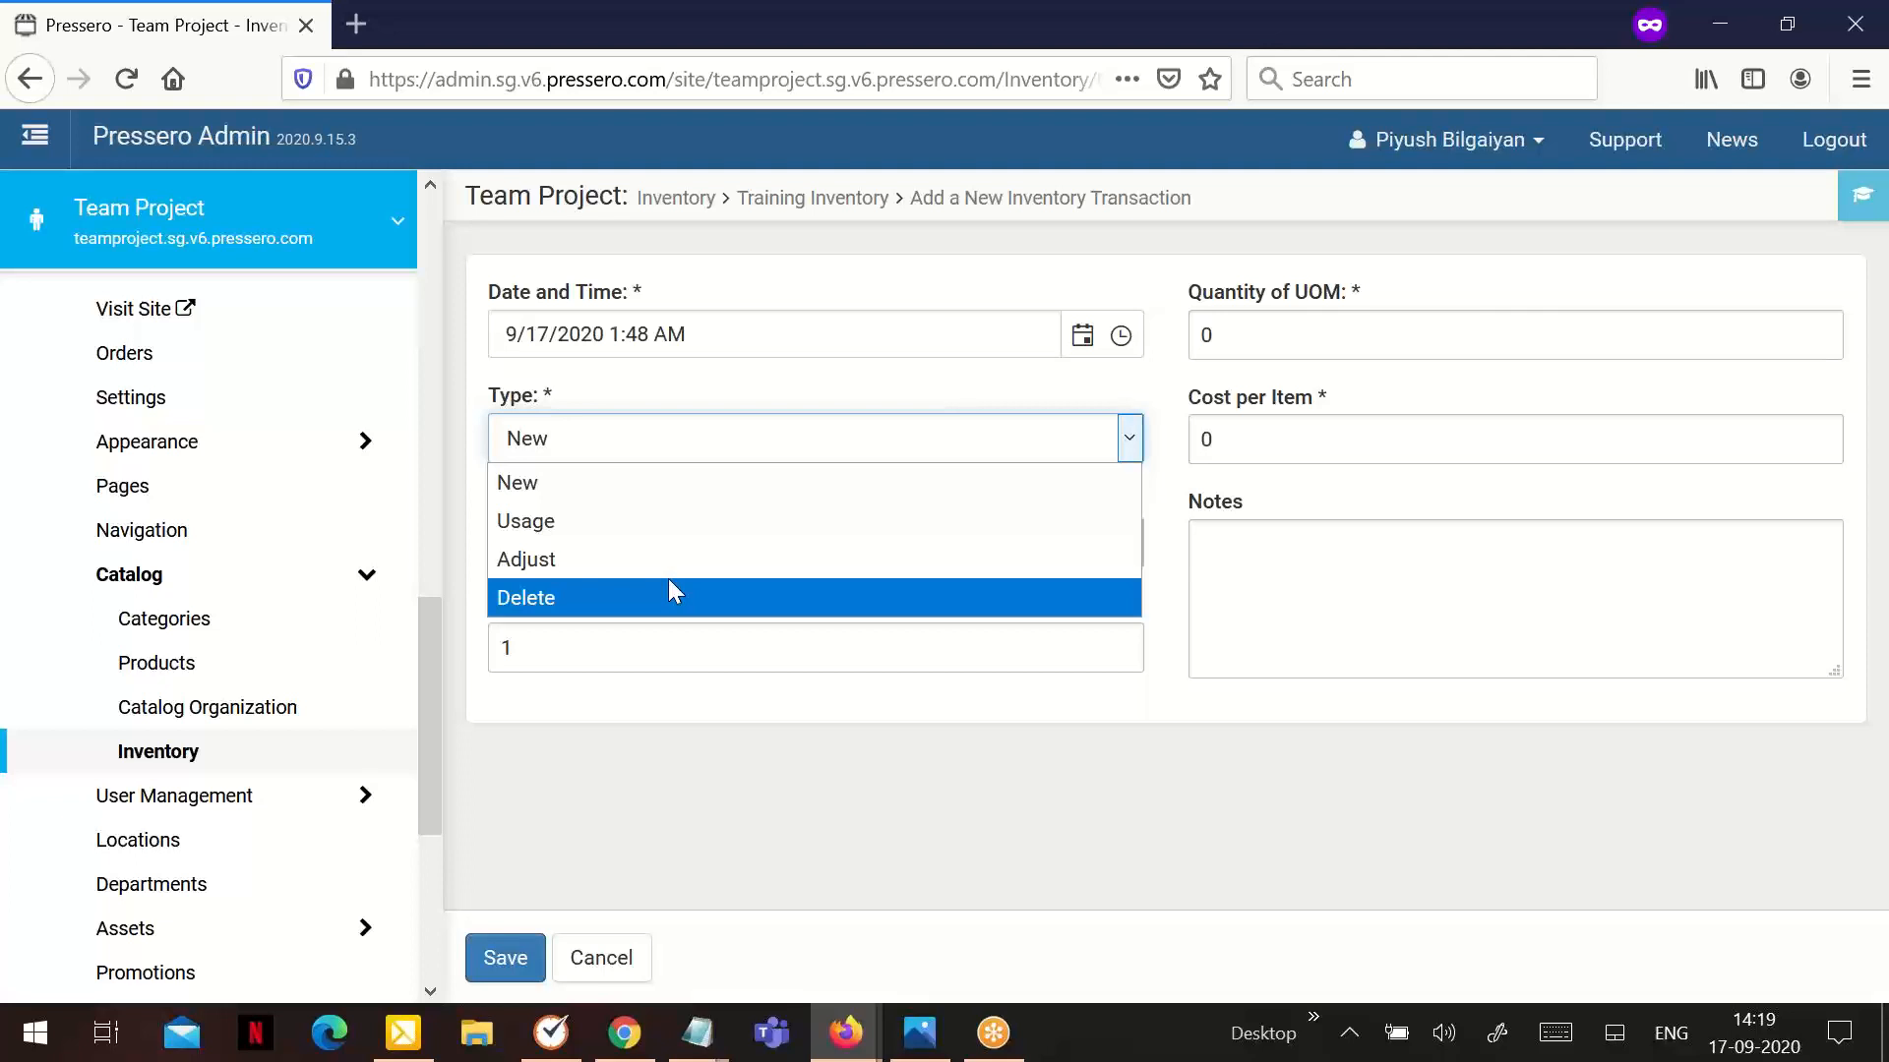
pyautogui.click(911, 693)
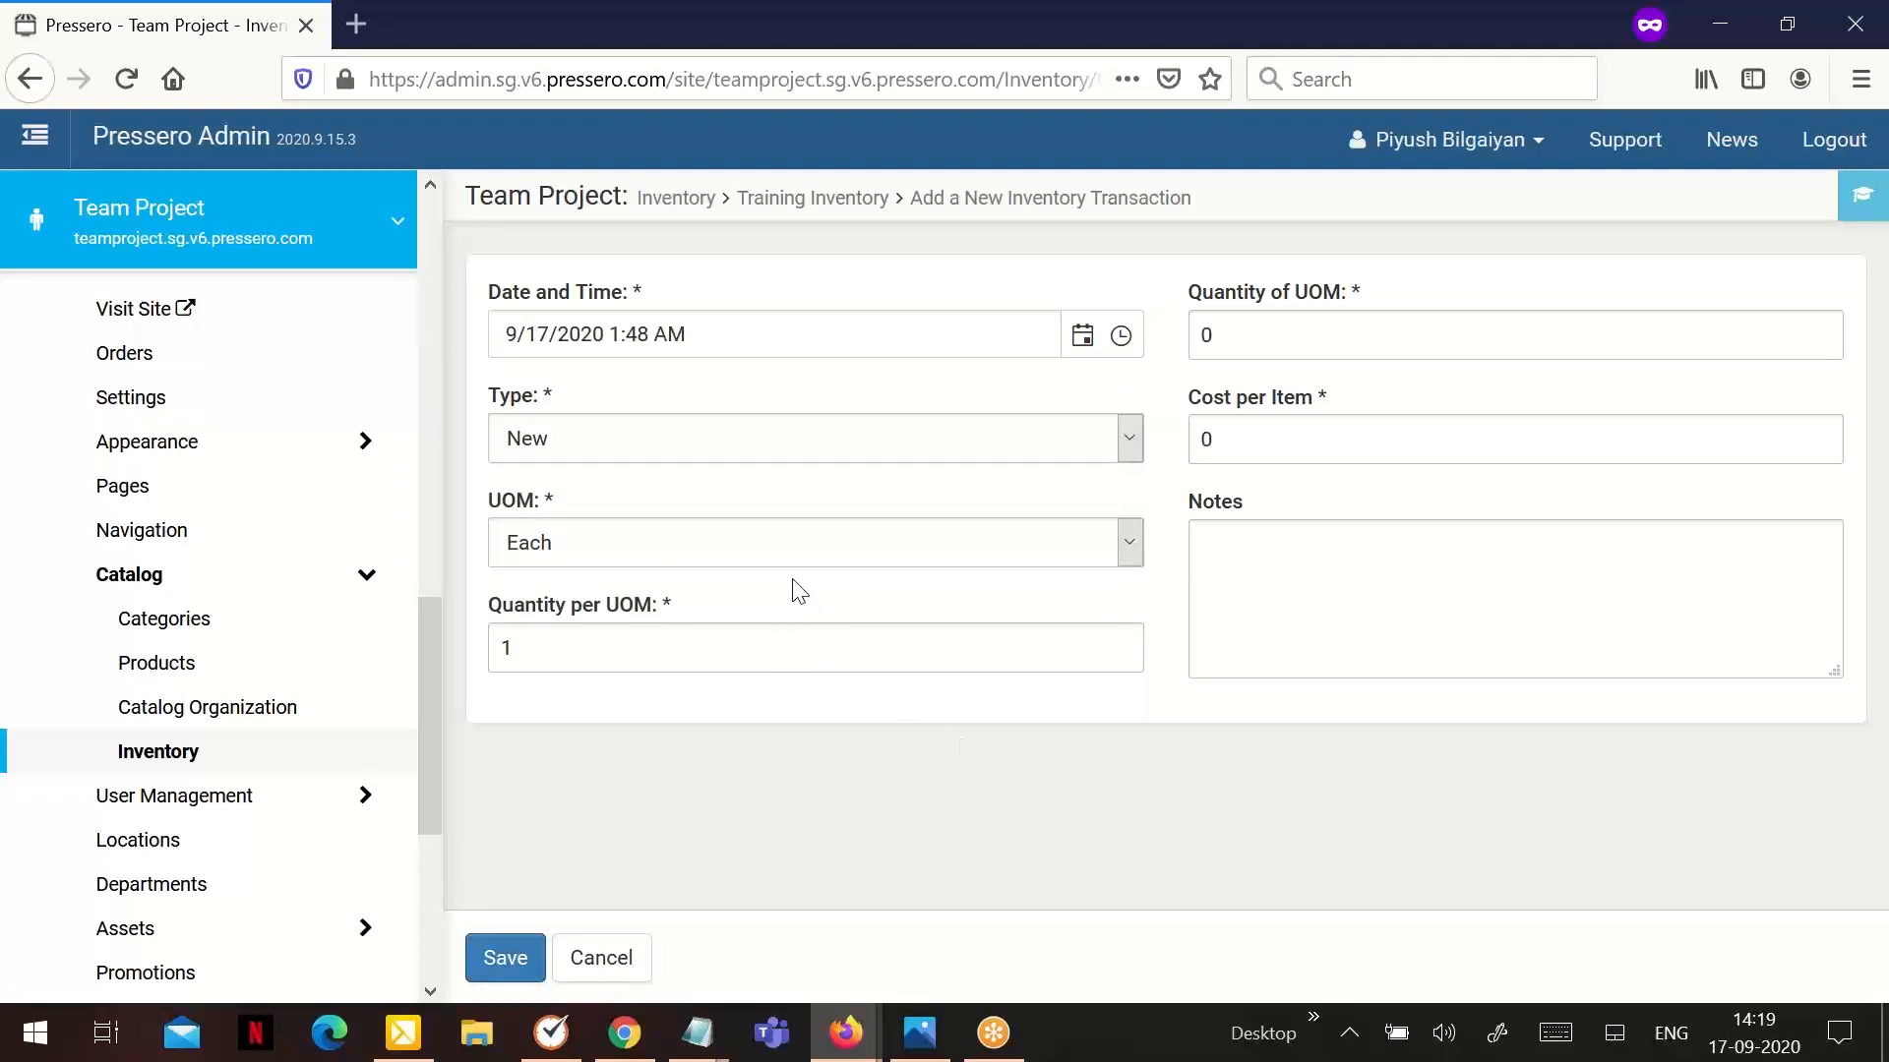
pyautogui.click(766, 554)
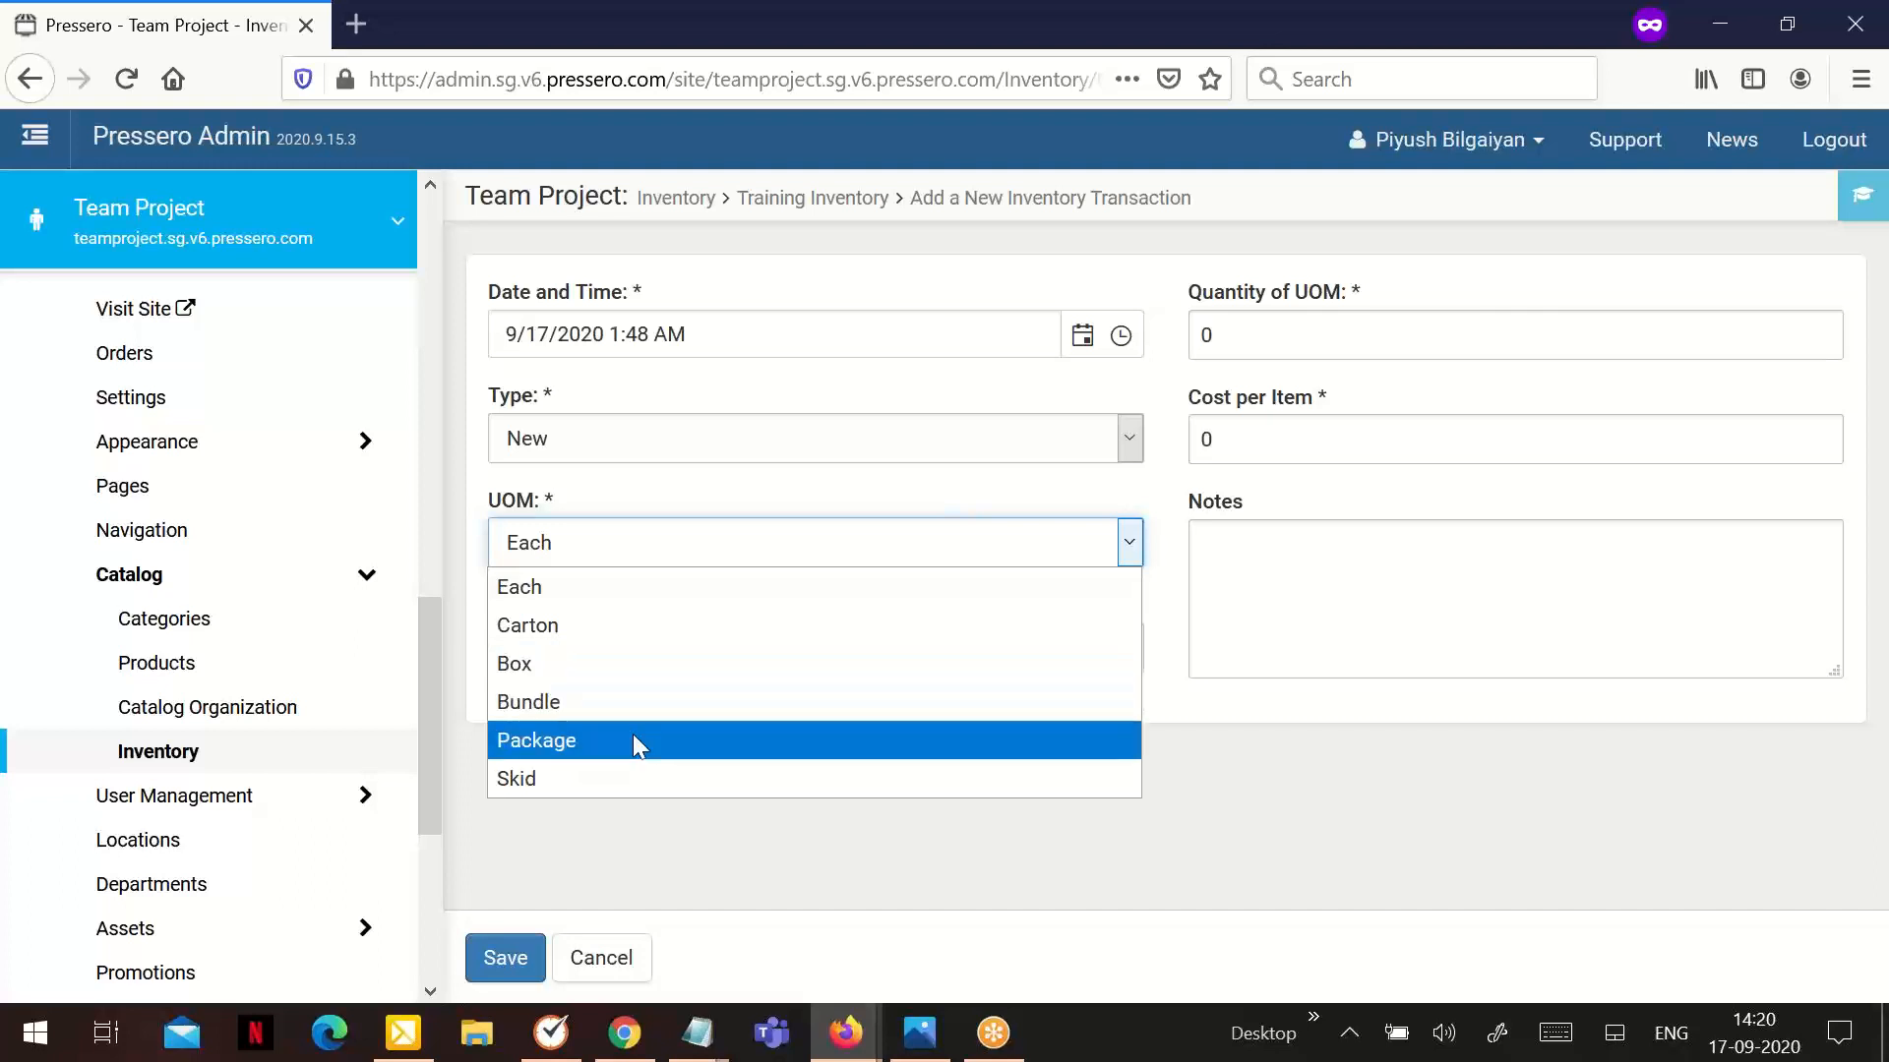
pyautogui.click(685, 832)
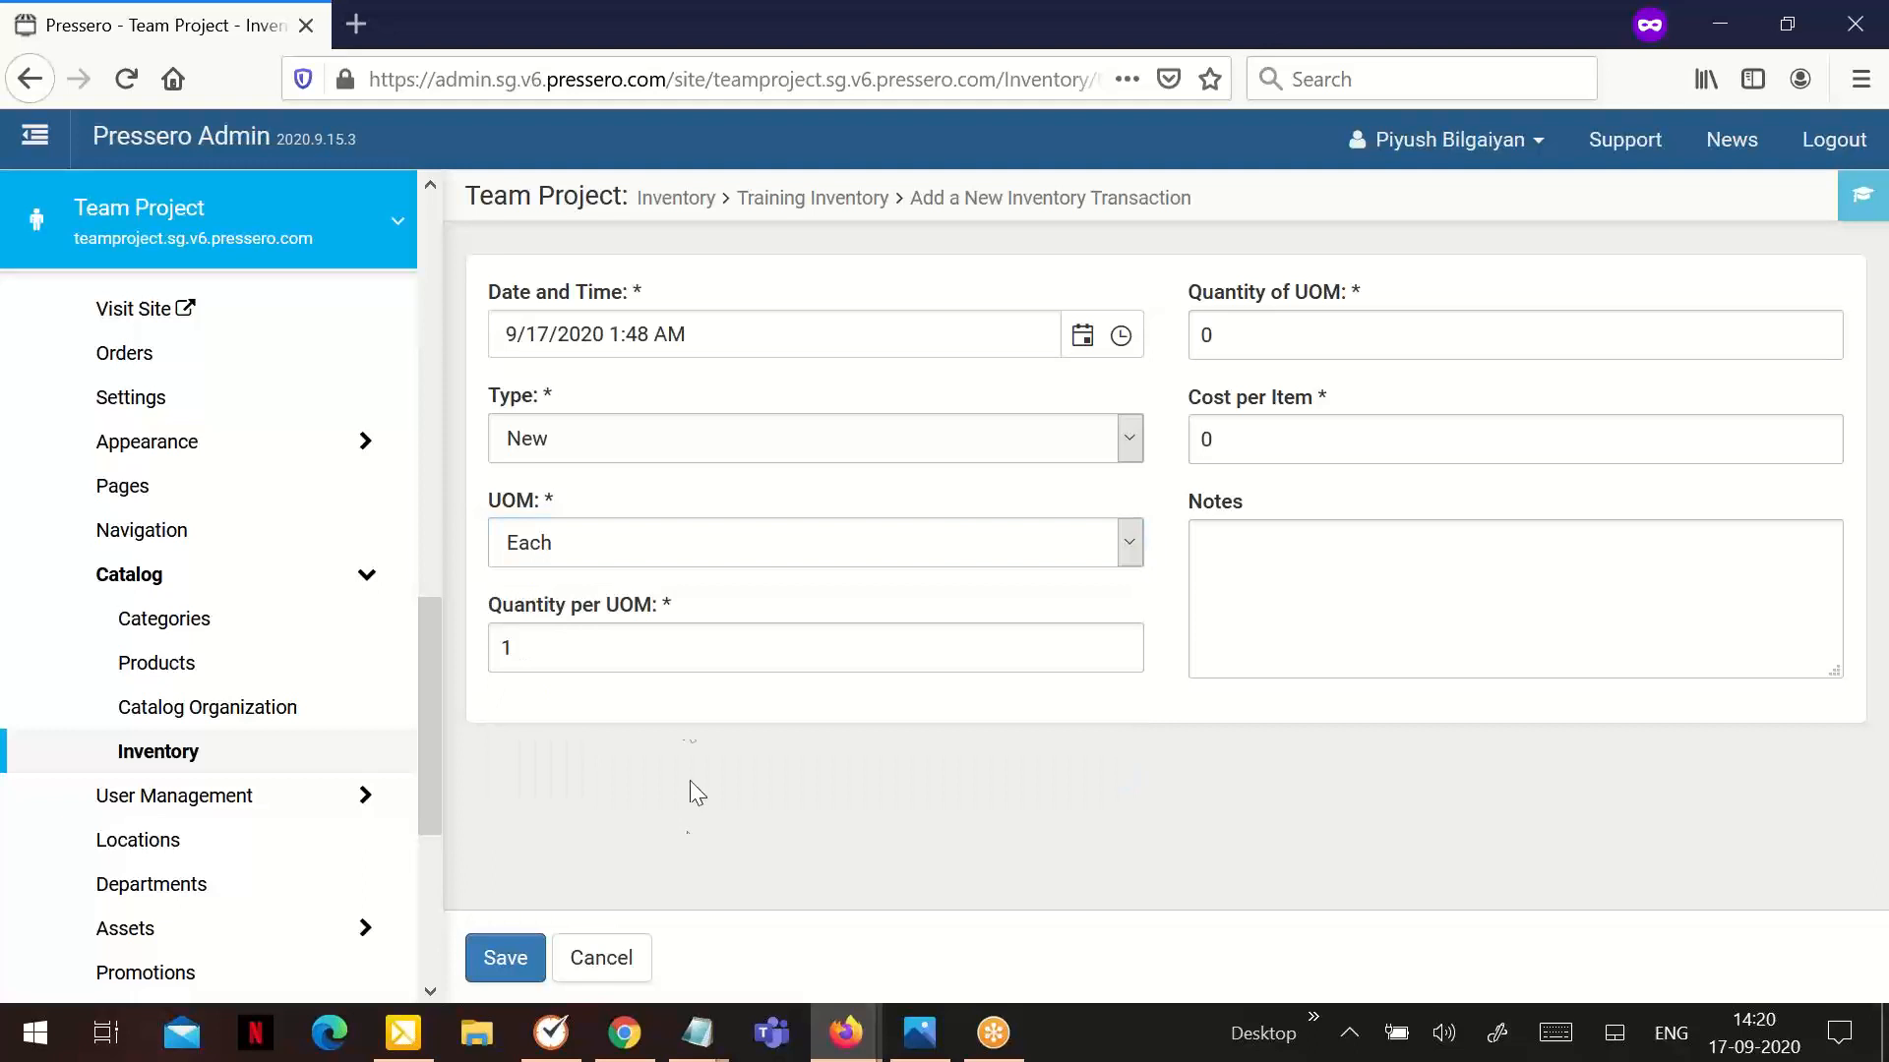
# Set the transaction's quantity per UOM to 10 and its quantity of UOM to 200
pyautogui.click(624, 649)
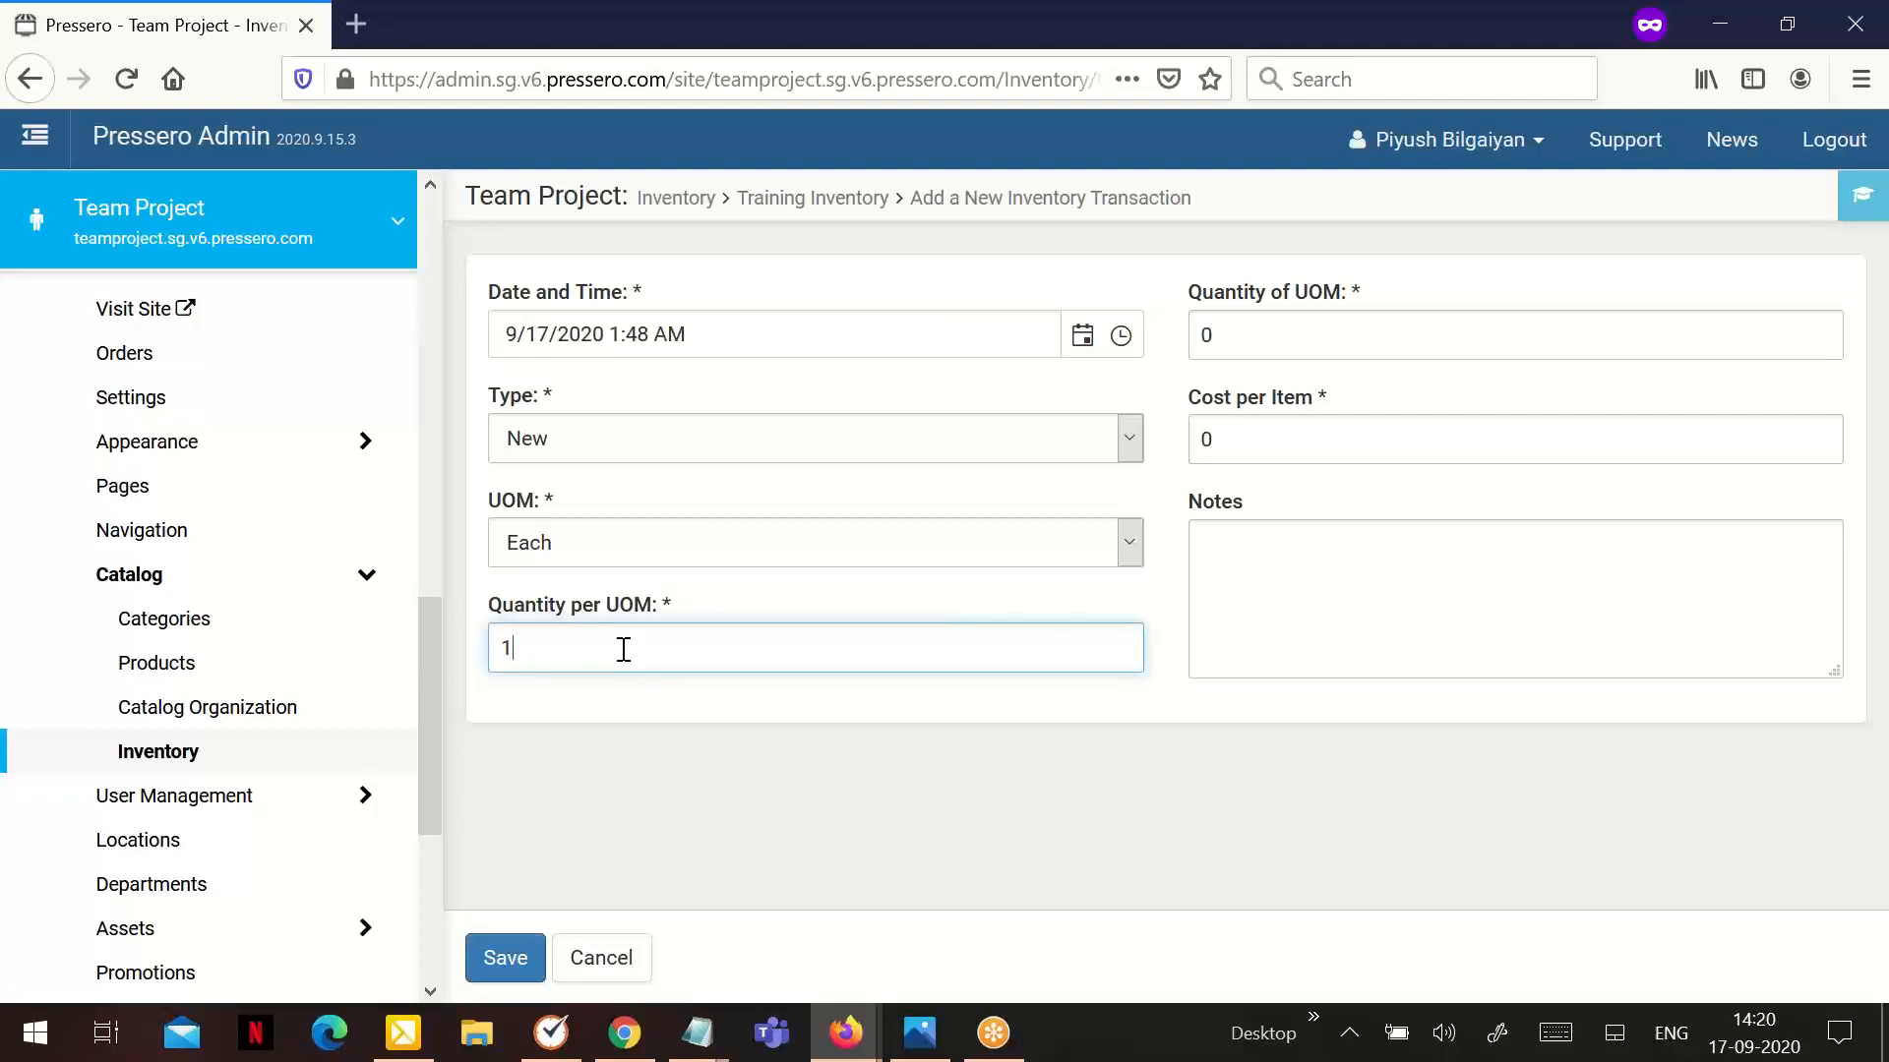
pyautogui.write('0')
pyautogui.click(1313, 342)
pyautogui.write('200')
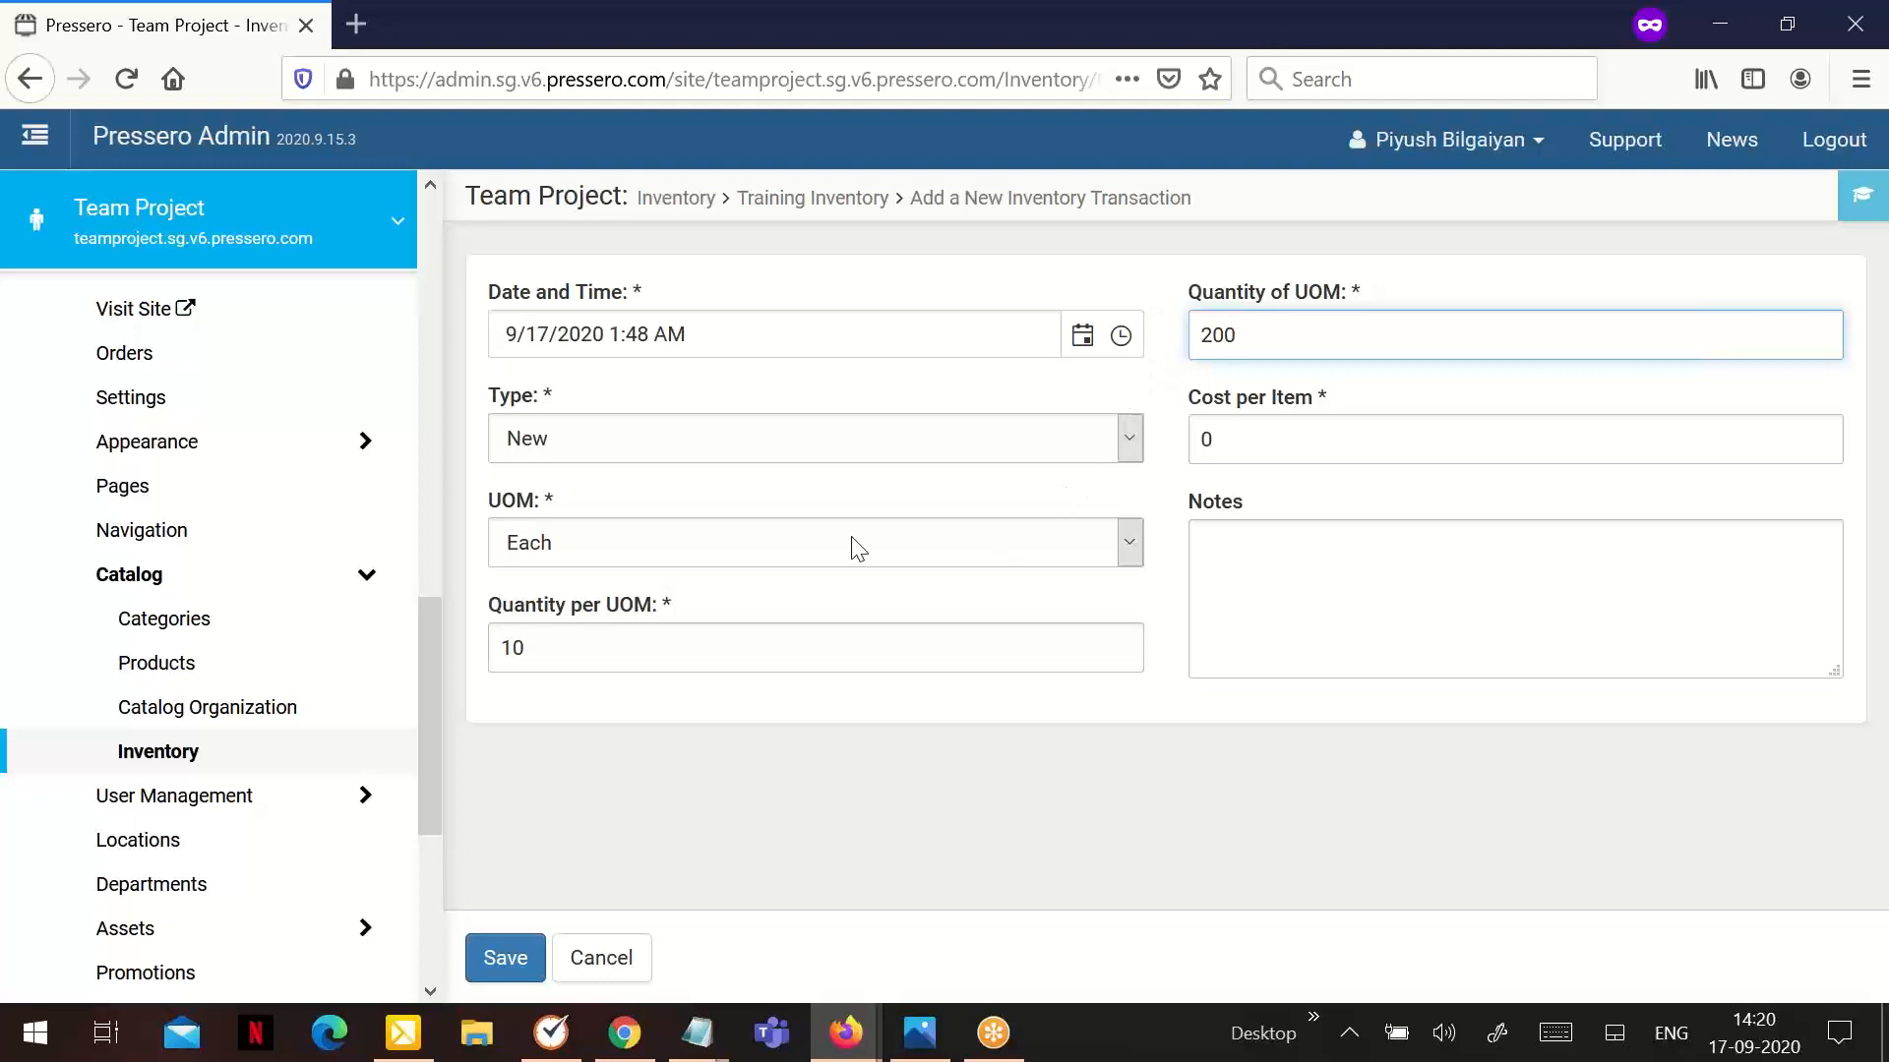
# Set the transaction's UOM to Box, leave the notes empty and save the transaction
pyautogui.click(643, 535)
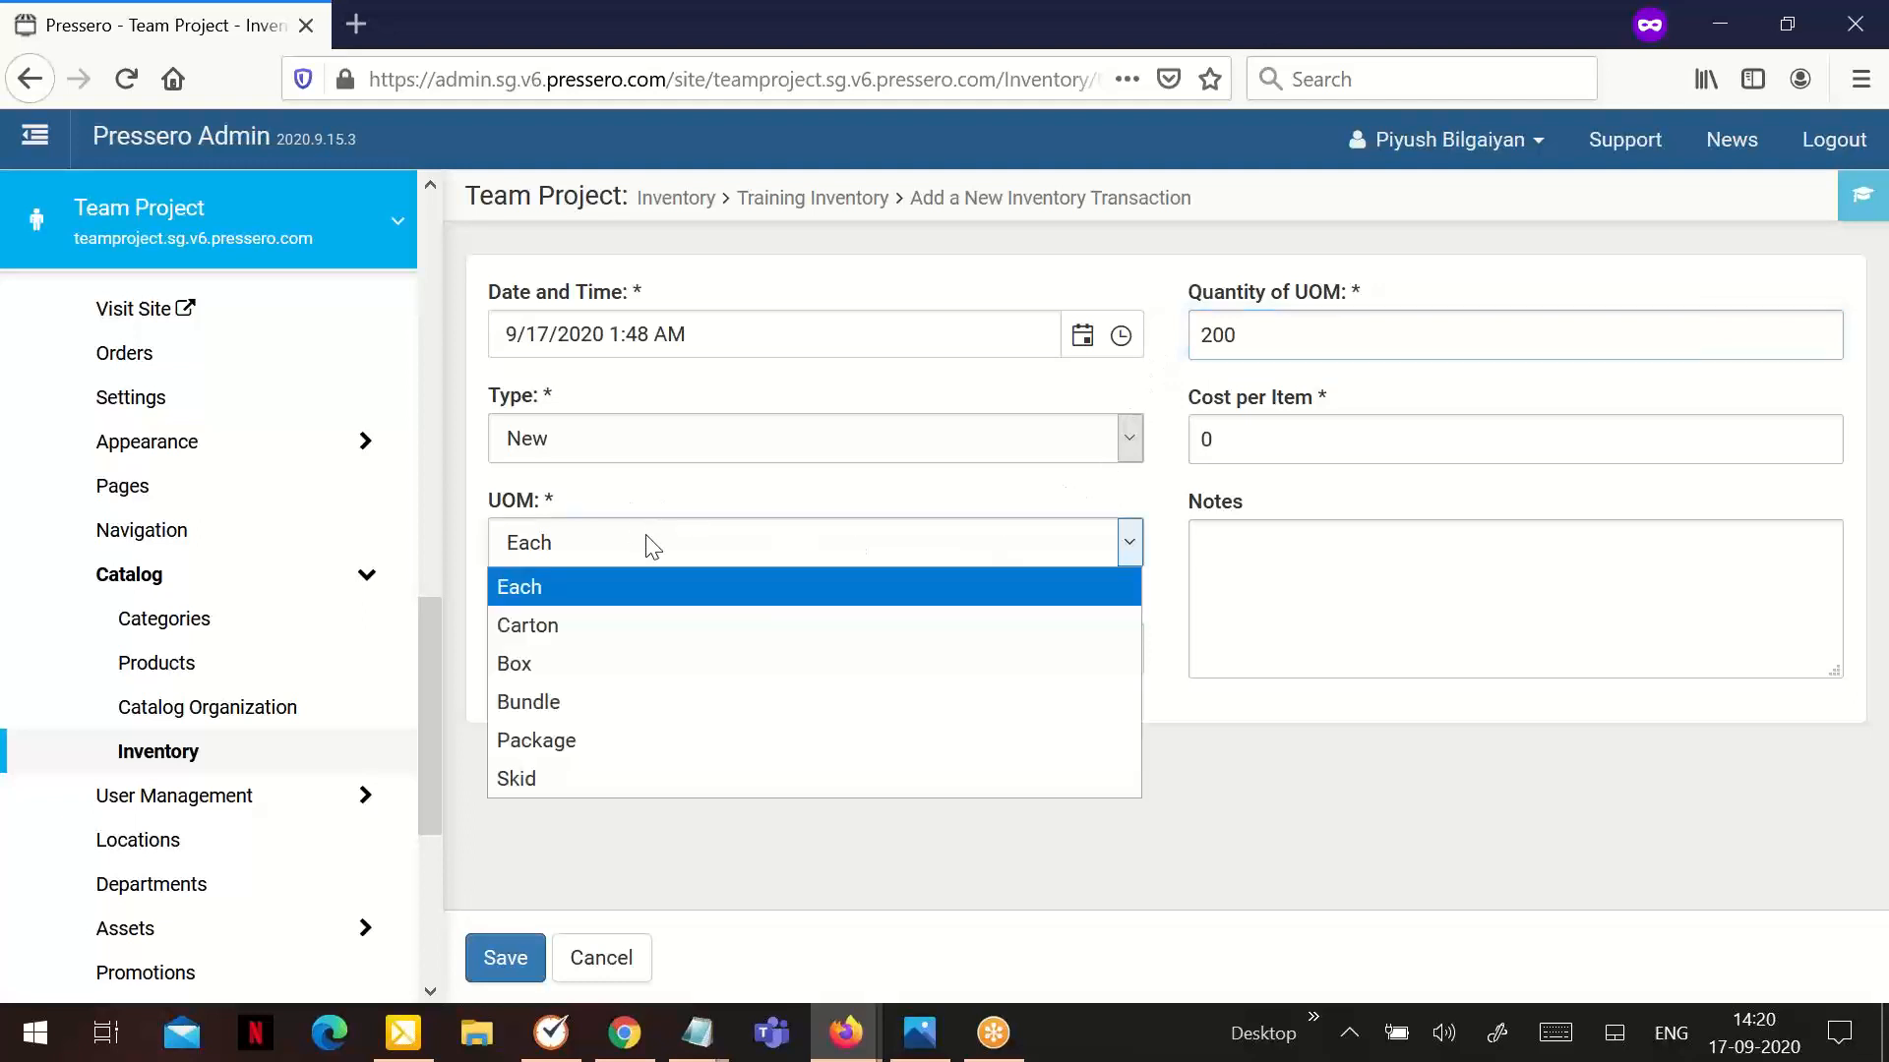
pyautogui.click(616, 662)
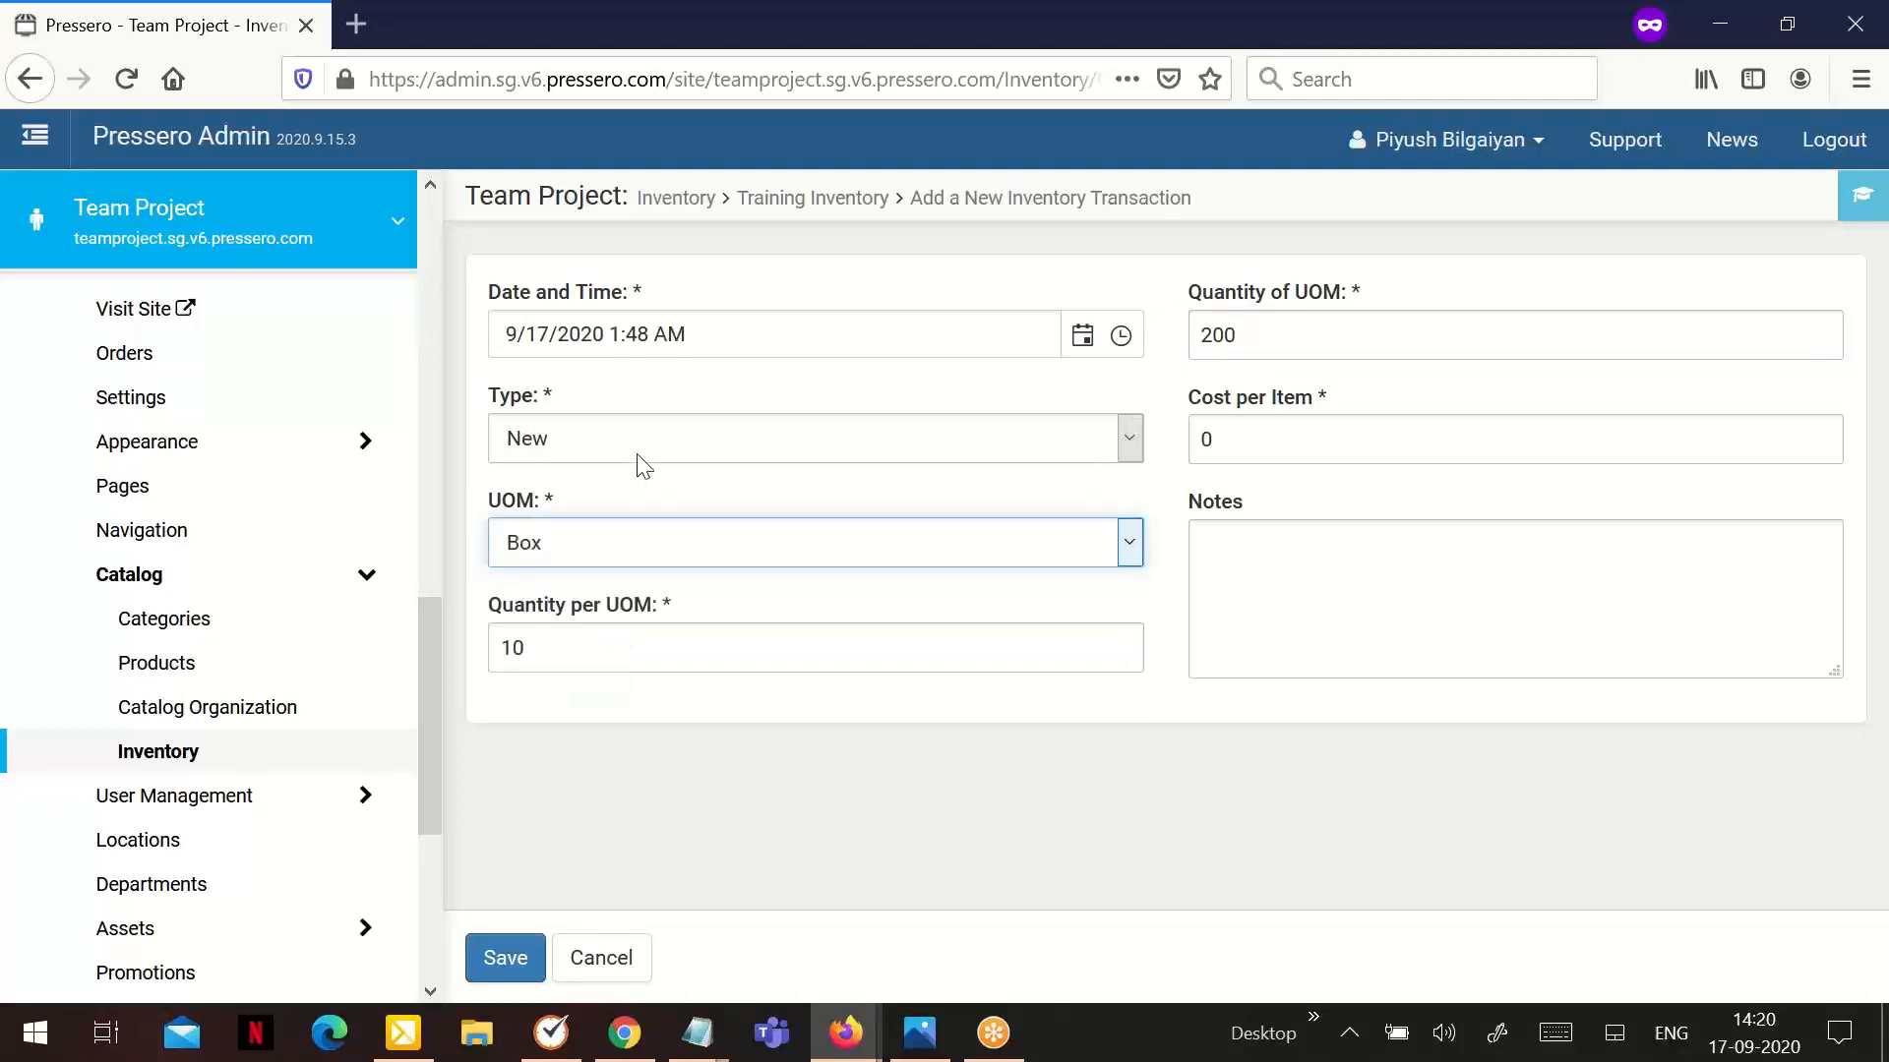
pyautogui.click(1398, 562)
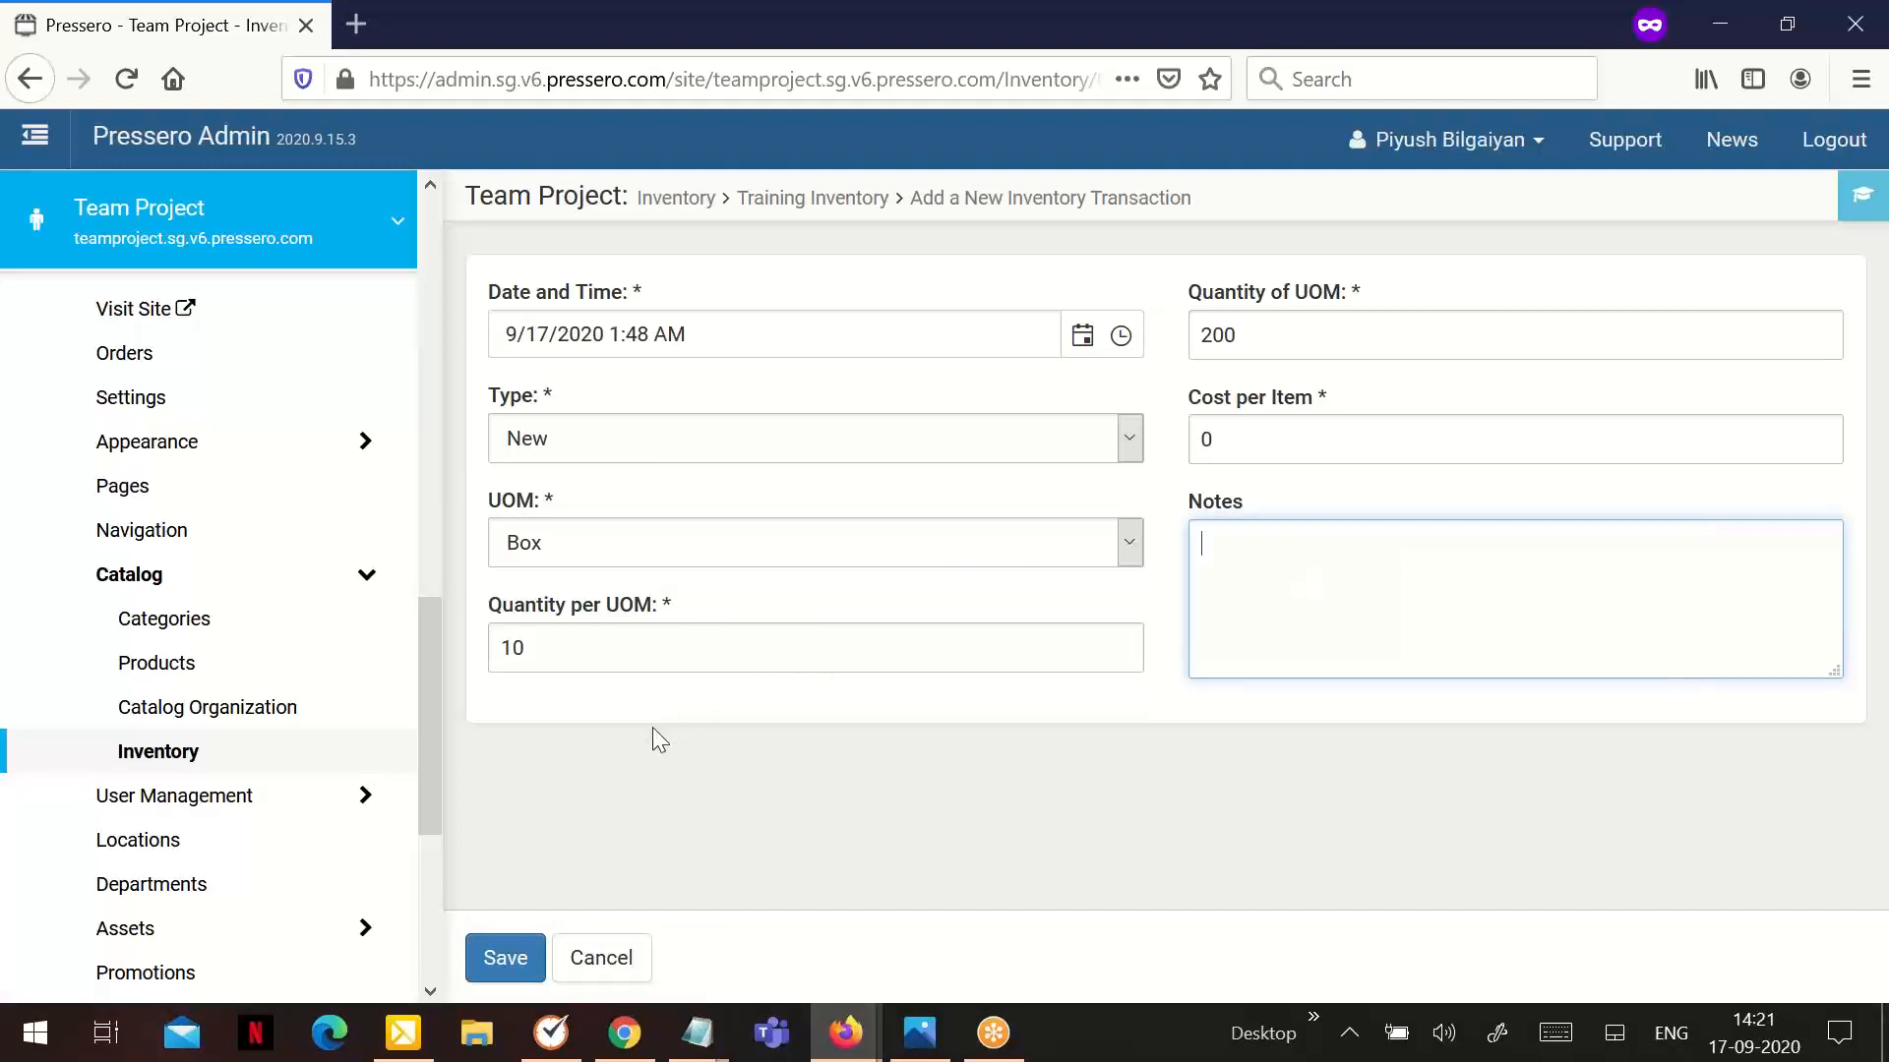
pyautogui.click(523, 952)
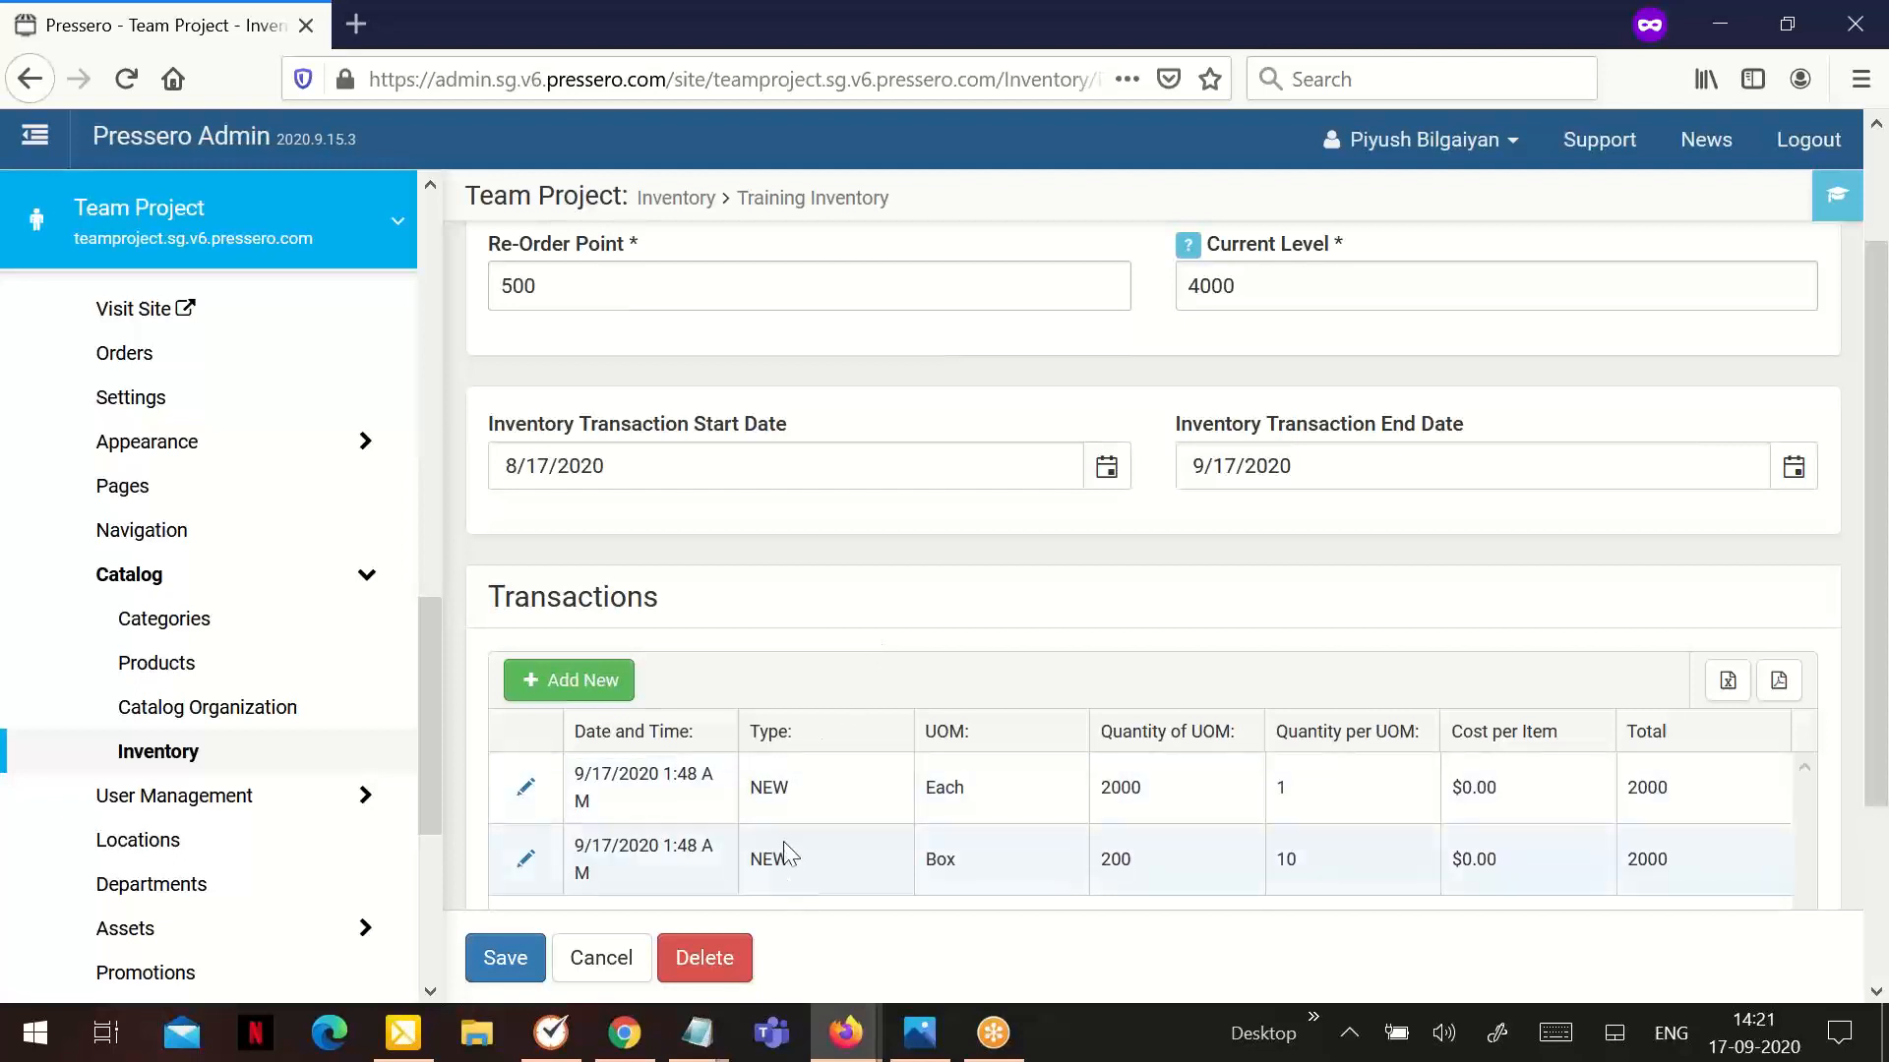
# Check the stock's current level and transactions, then view the Box transaction's details and leave without saving
pyautogui.scroll(2, 1183, 401)
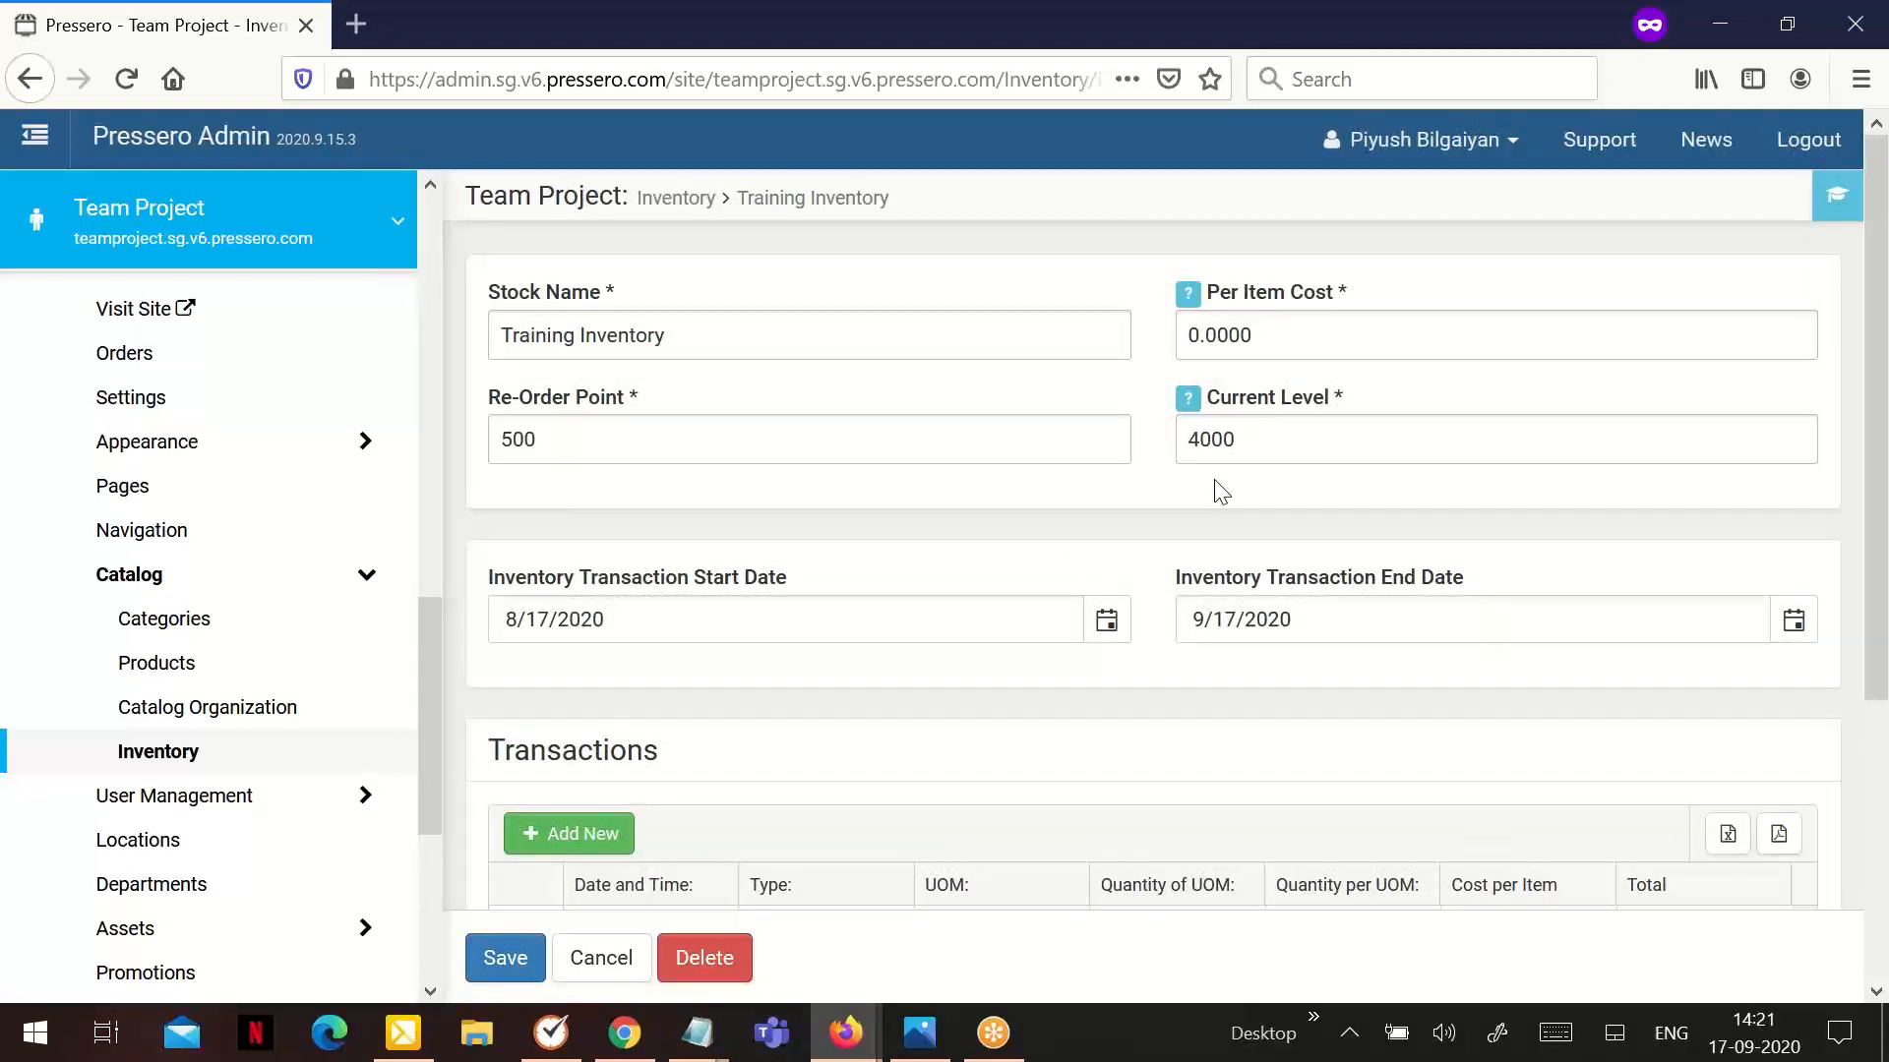
pyautogui.scroll(-2, 1218, 487)
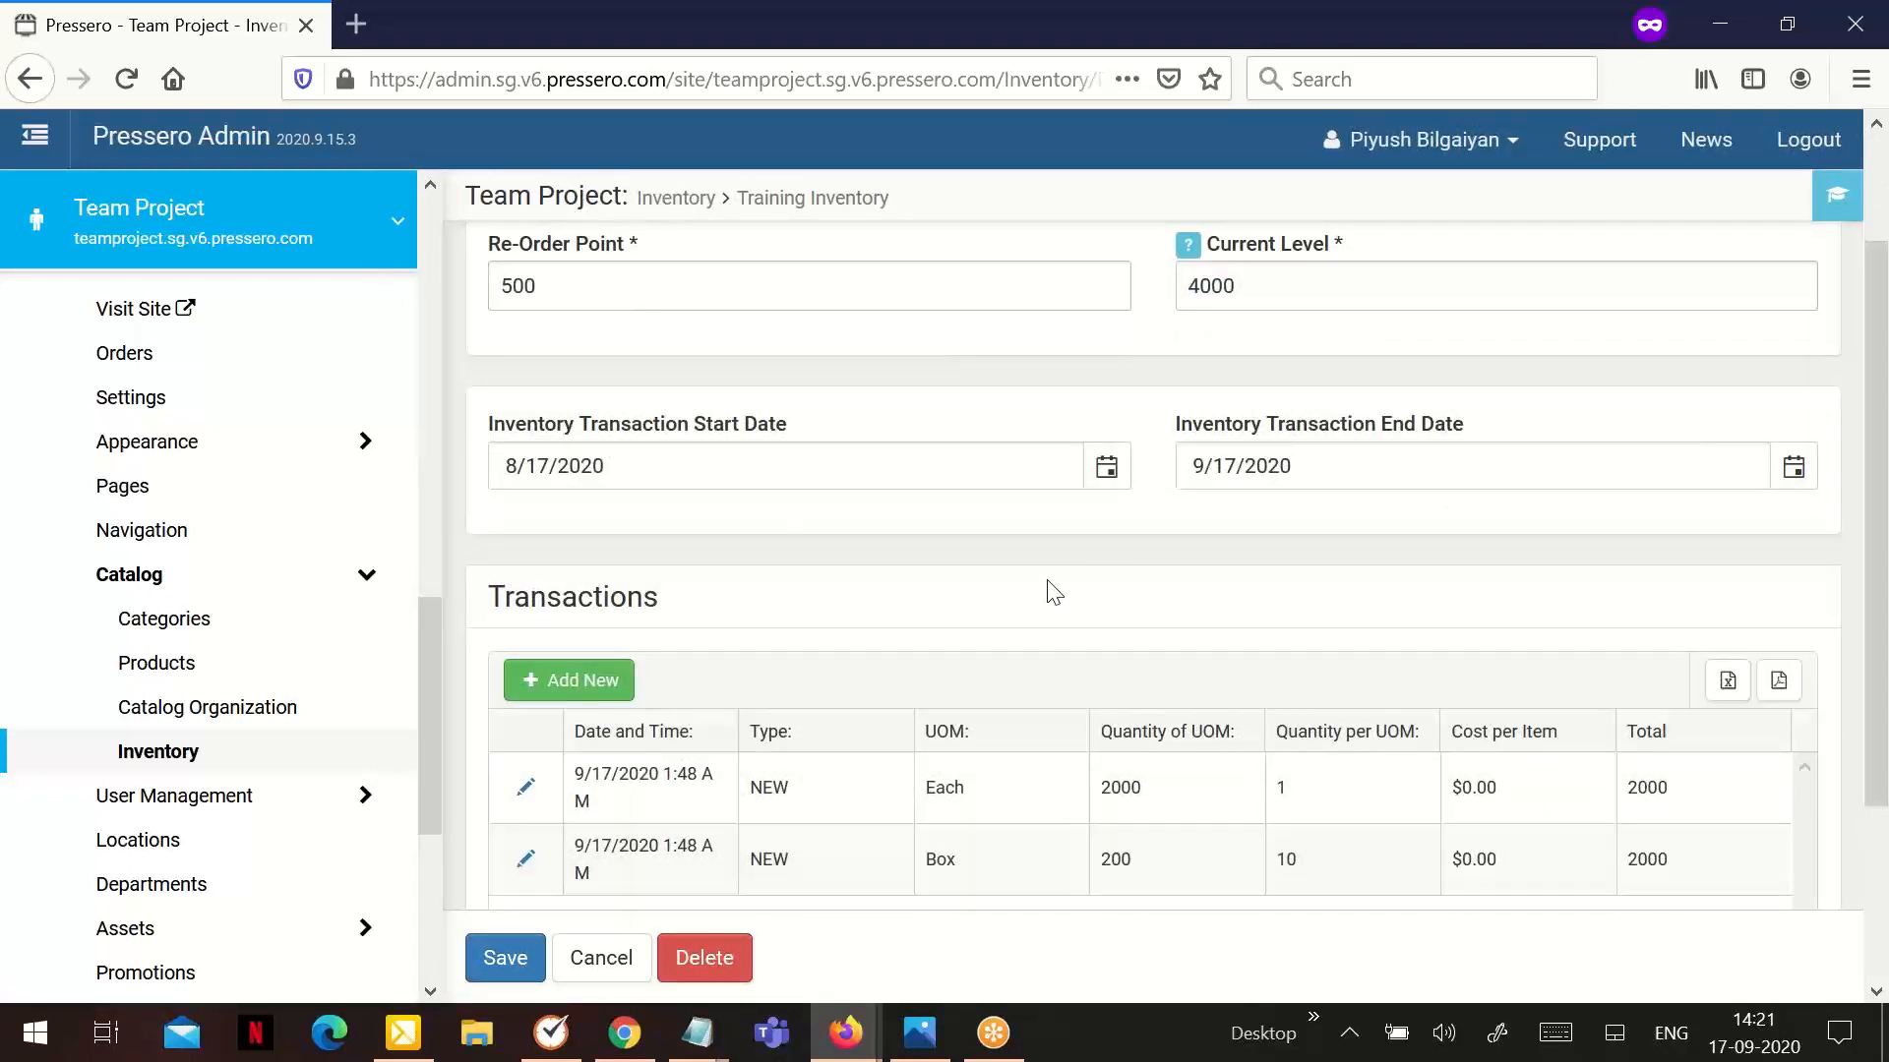
pyautogui.scroll(-2, 1053, 591)
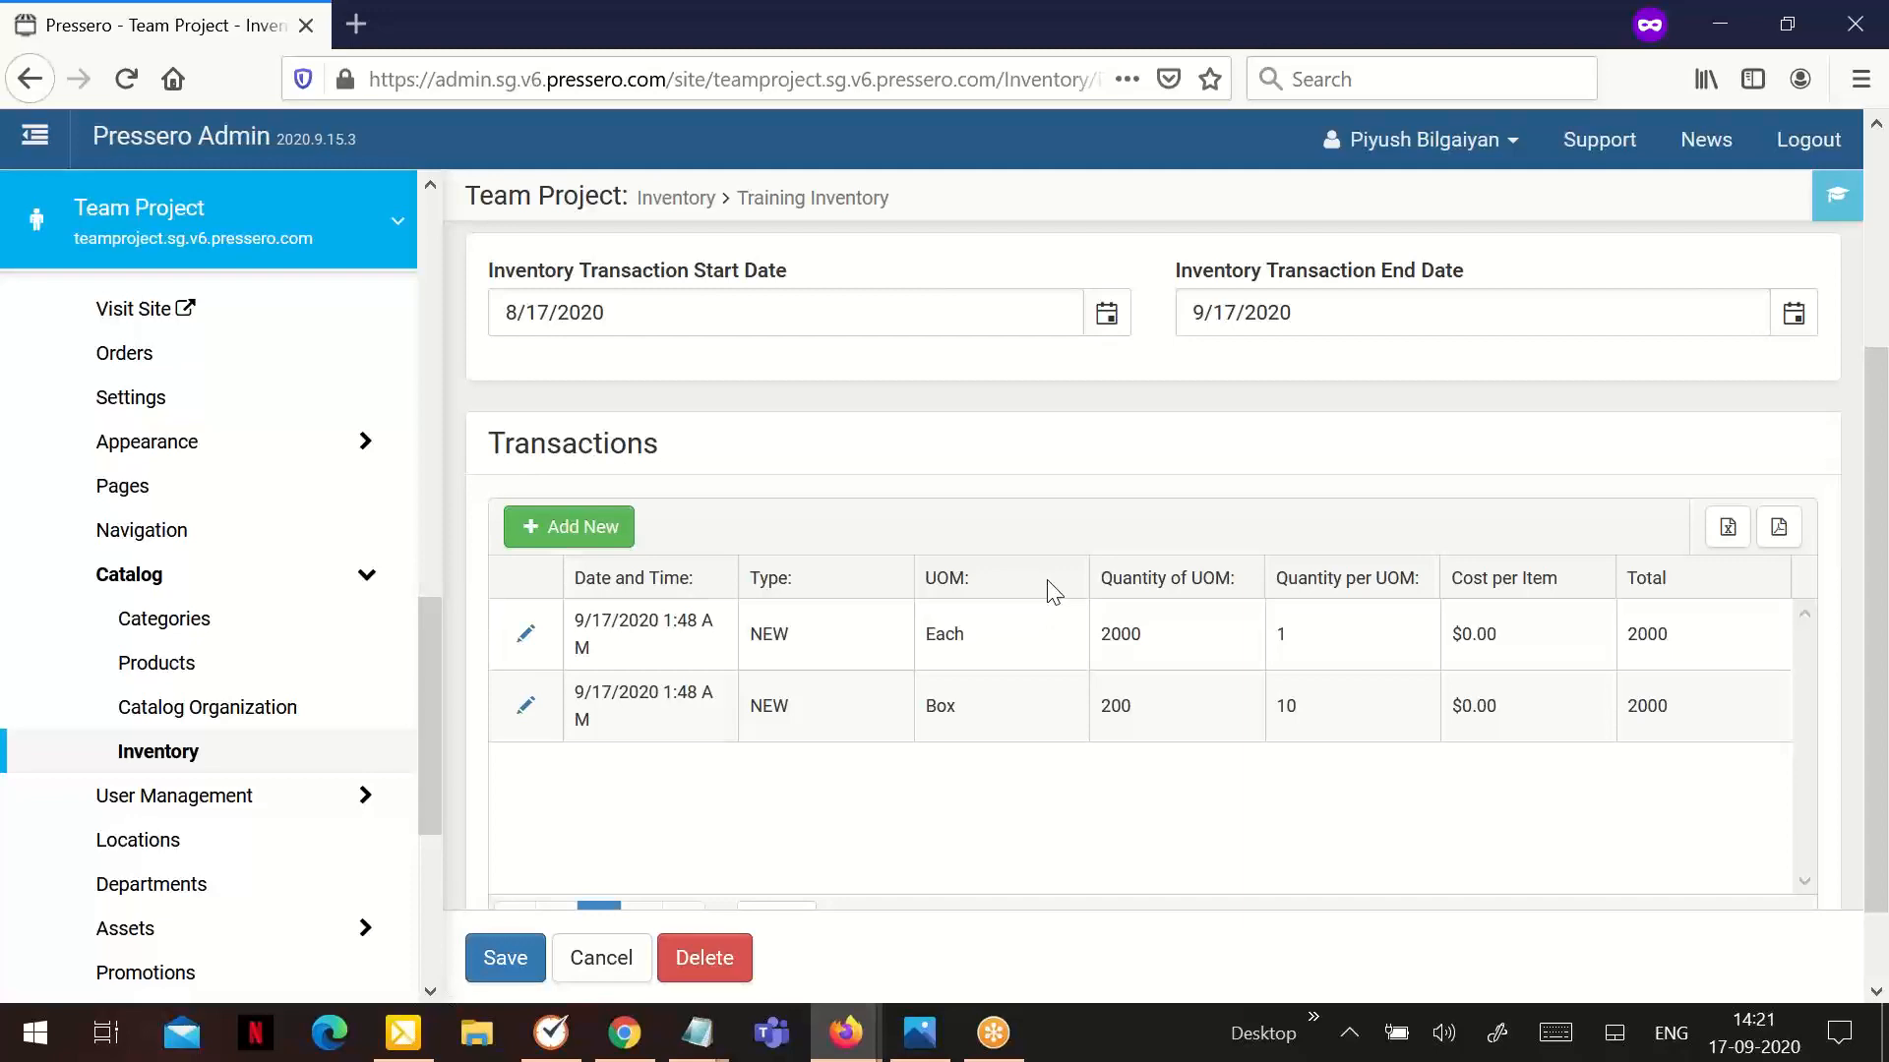
pyautogui.click(521, 710)
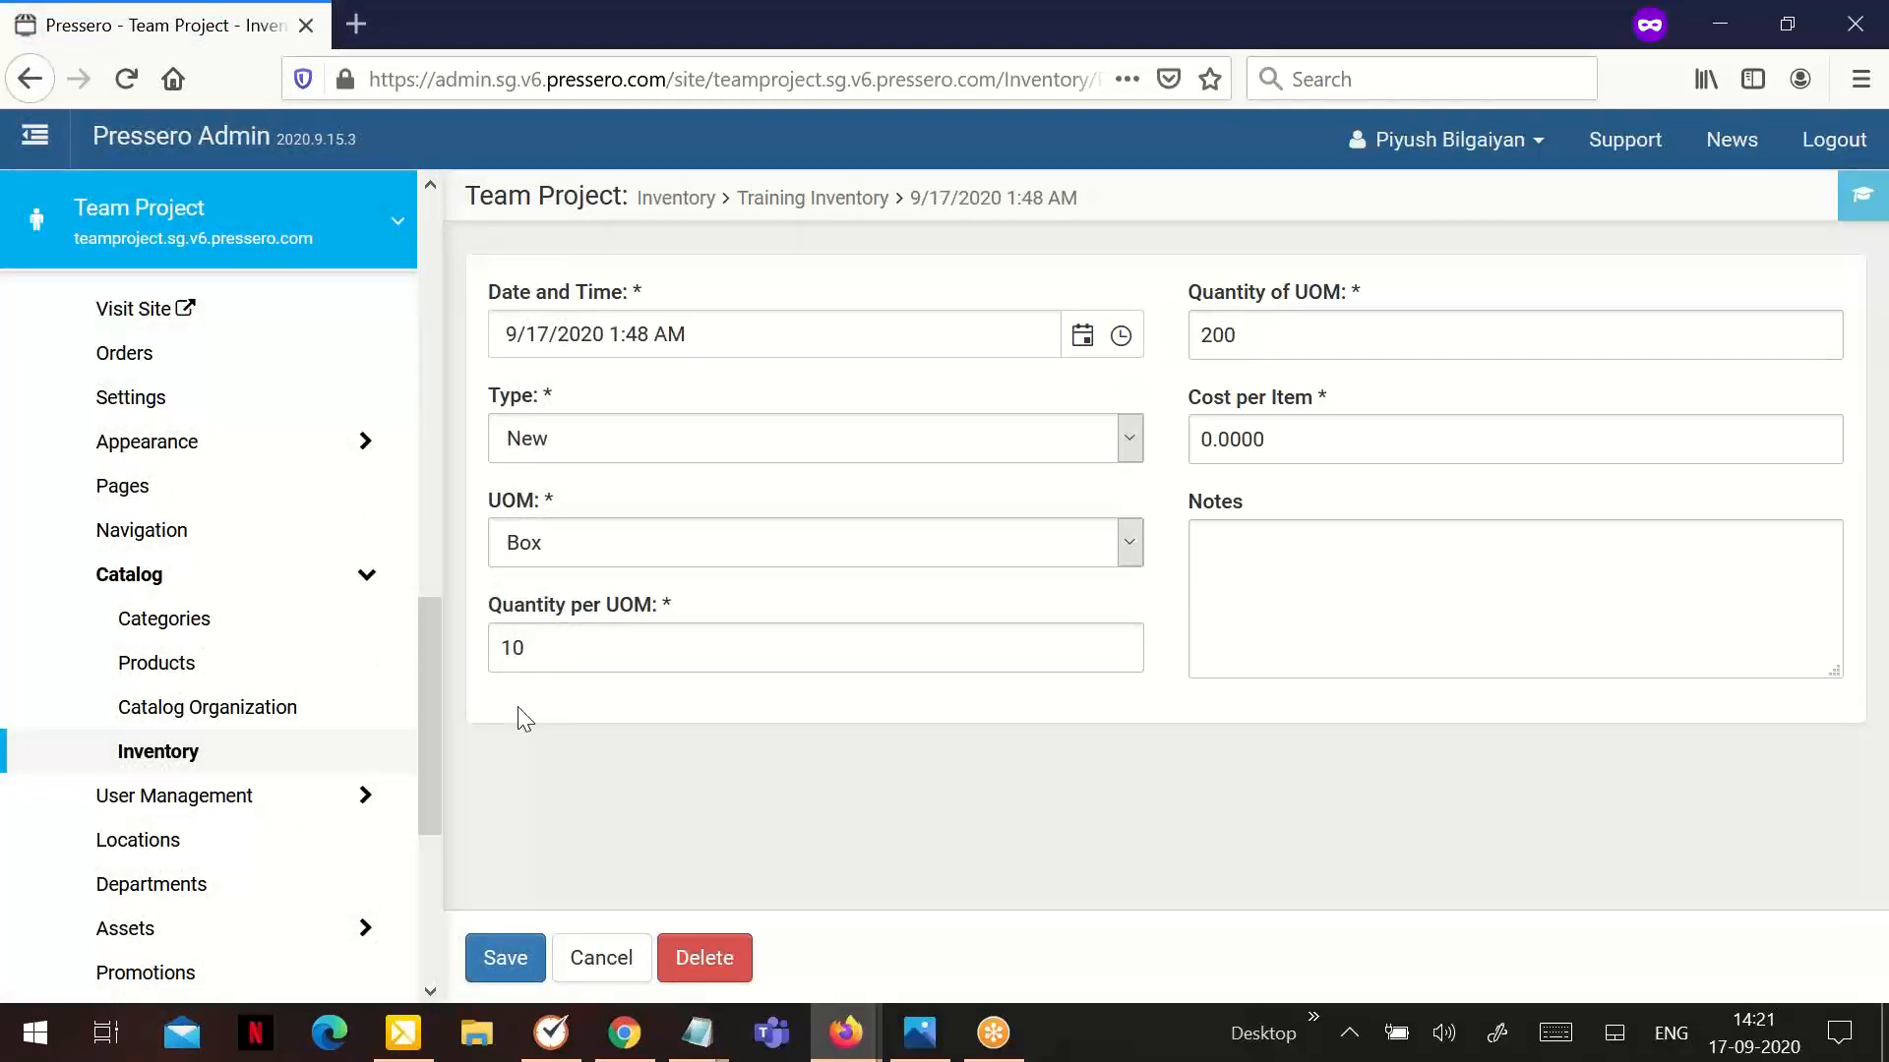
pyautogui.click(609, 954)
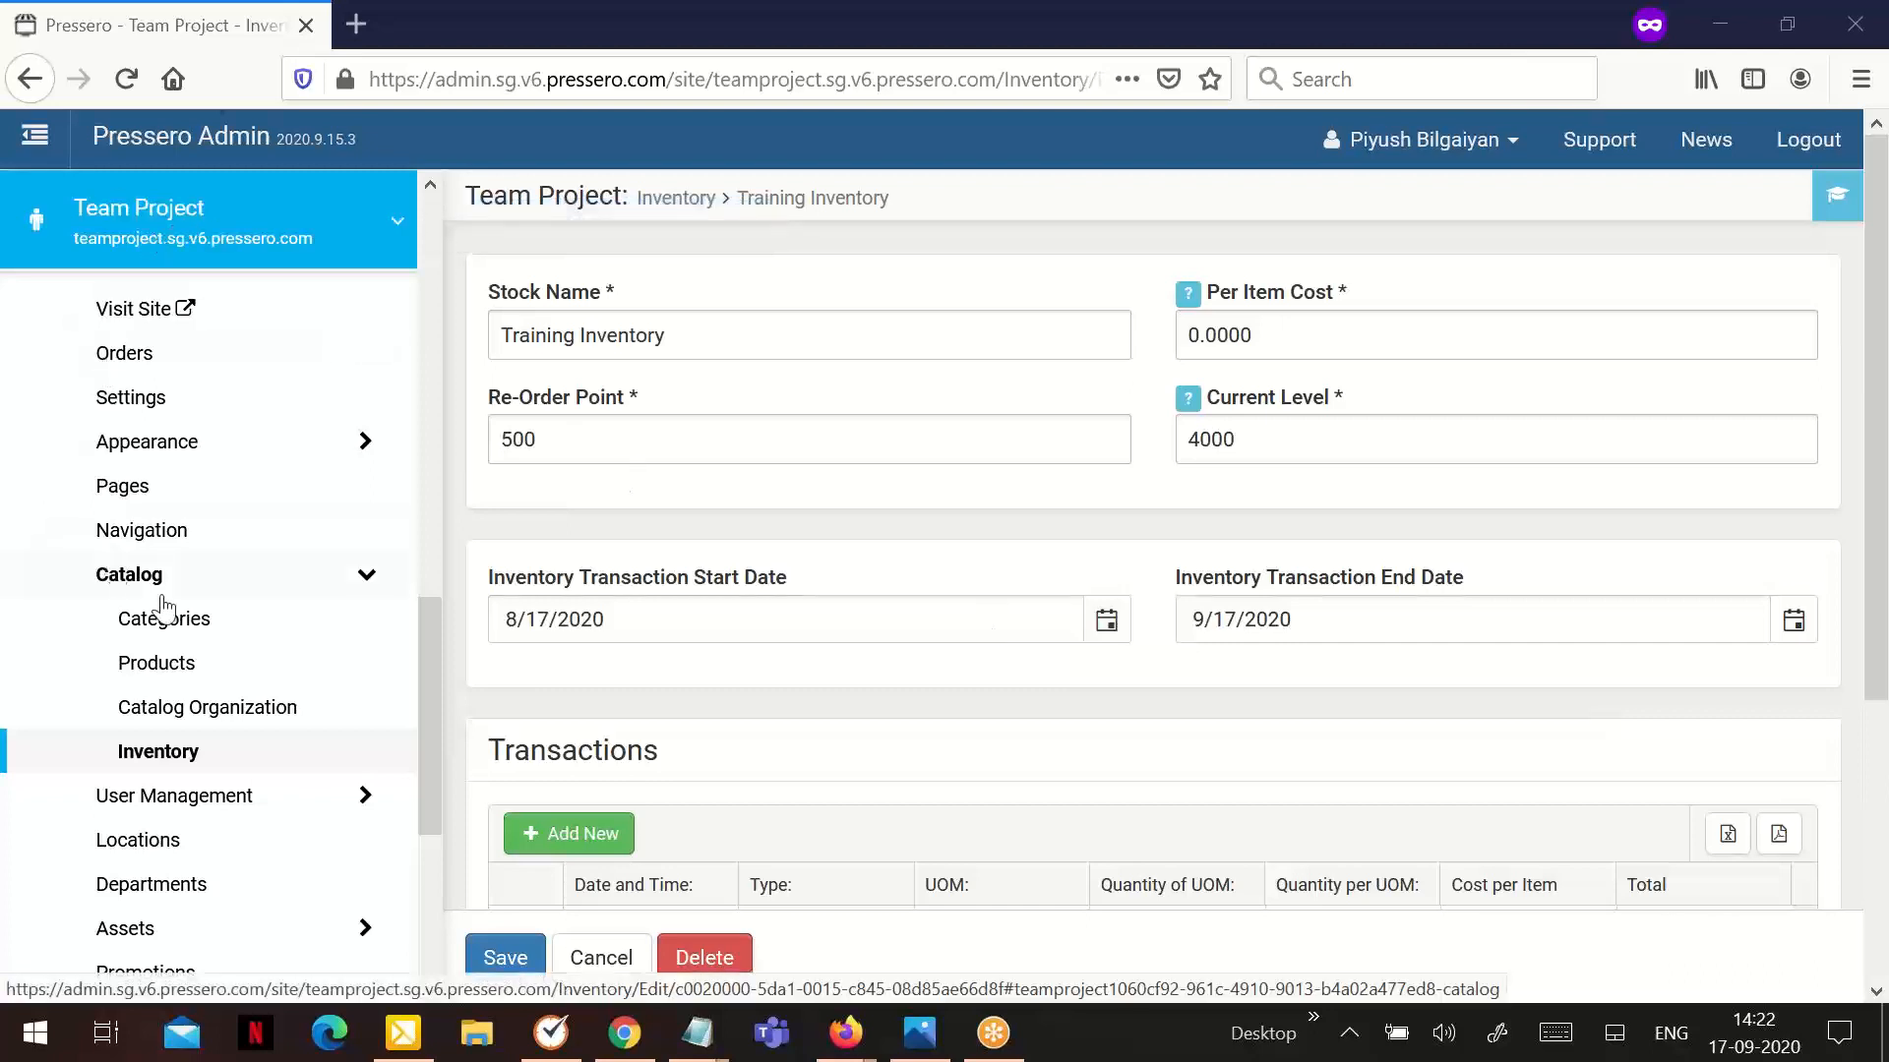
# Assign Training Inventory as the inventory stock to use in the A4 product's checkout settings
pyautogui.click(180, 667)
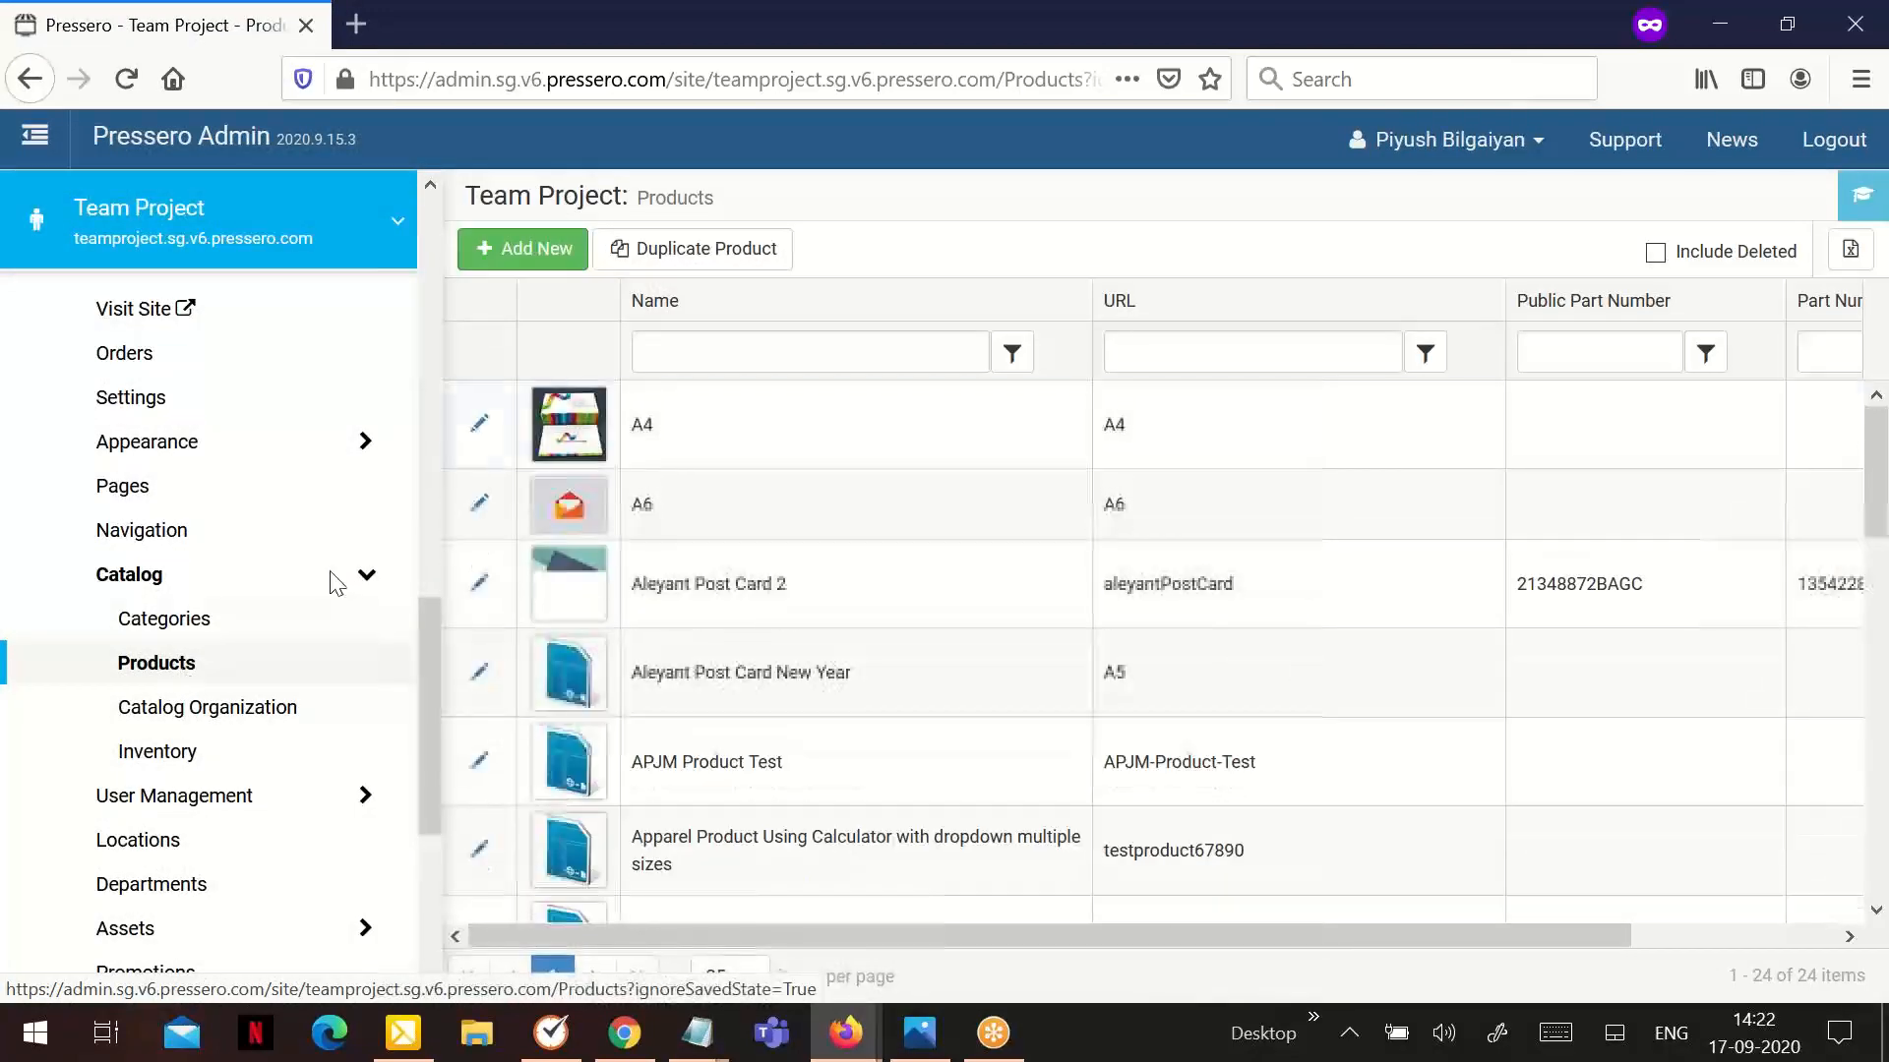
pyautogui.click(480, 429)
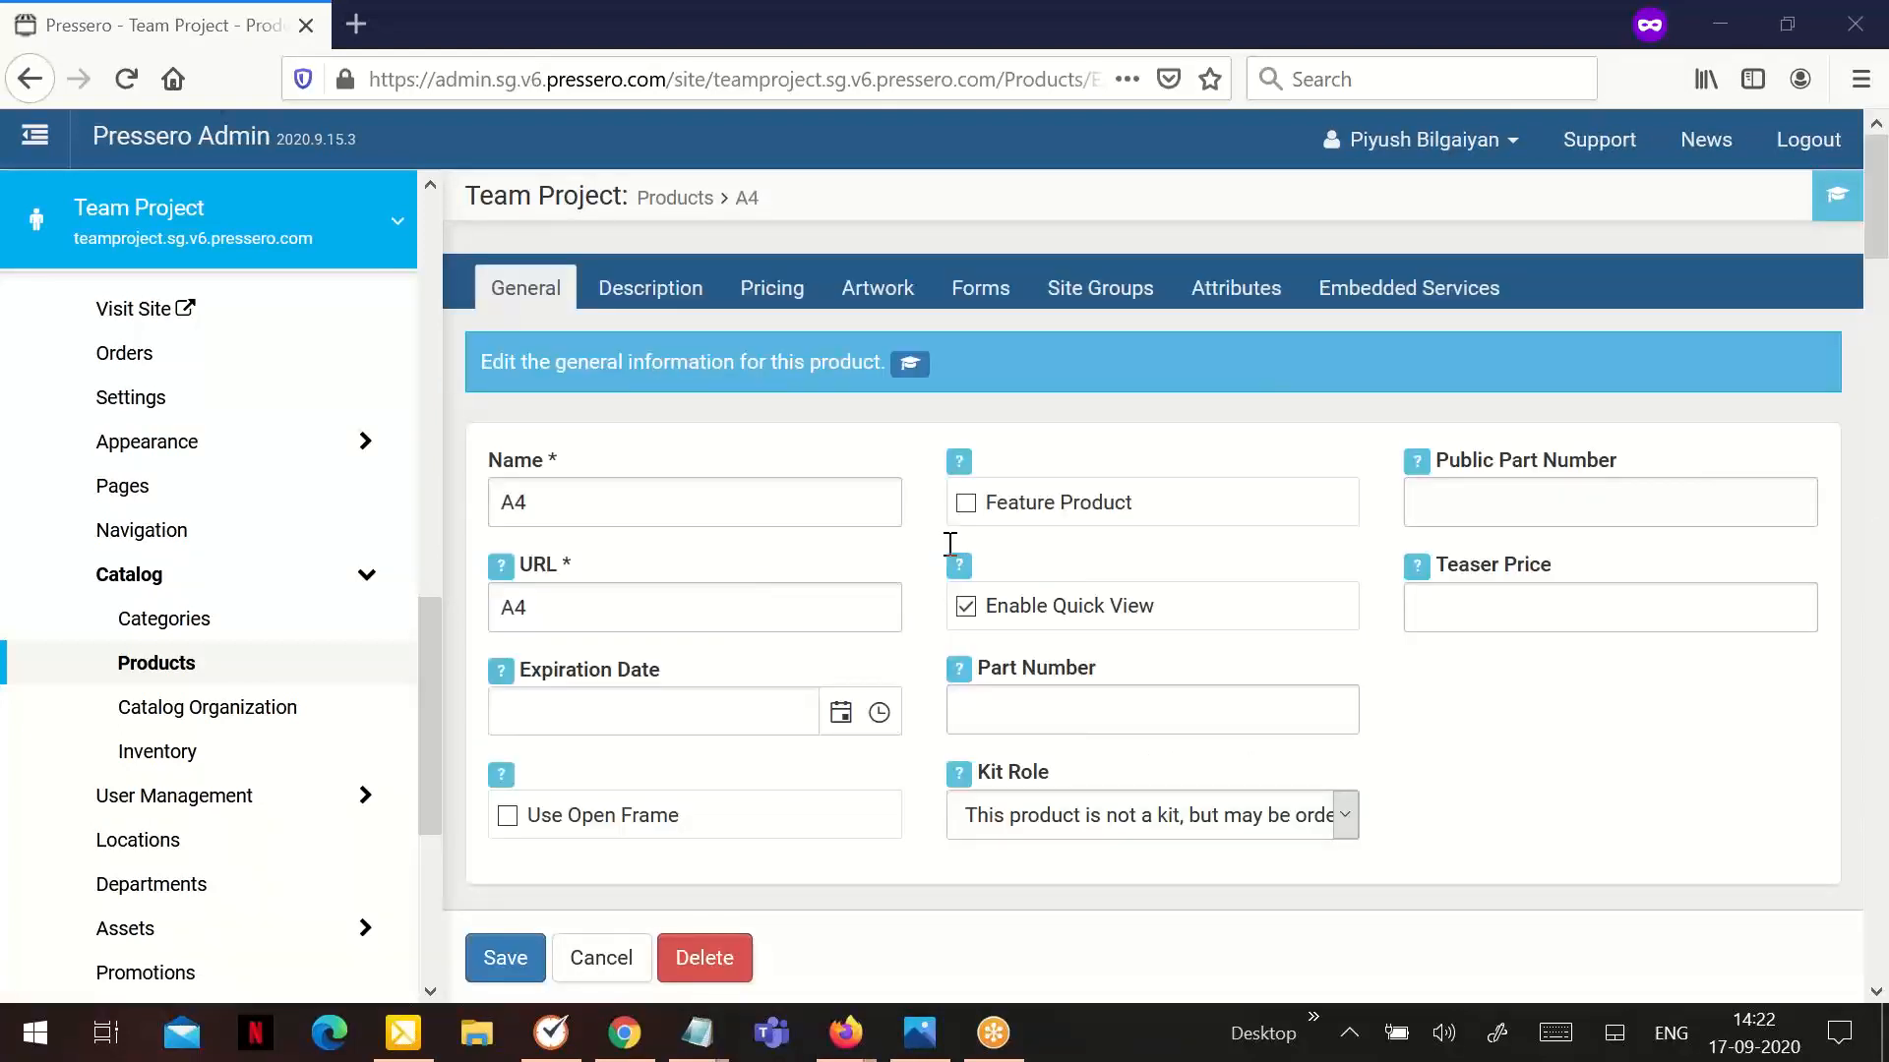
pyautogui.scroll(-10, 836, 528)
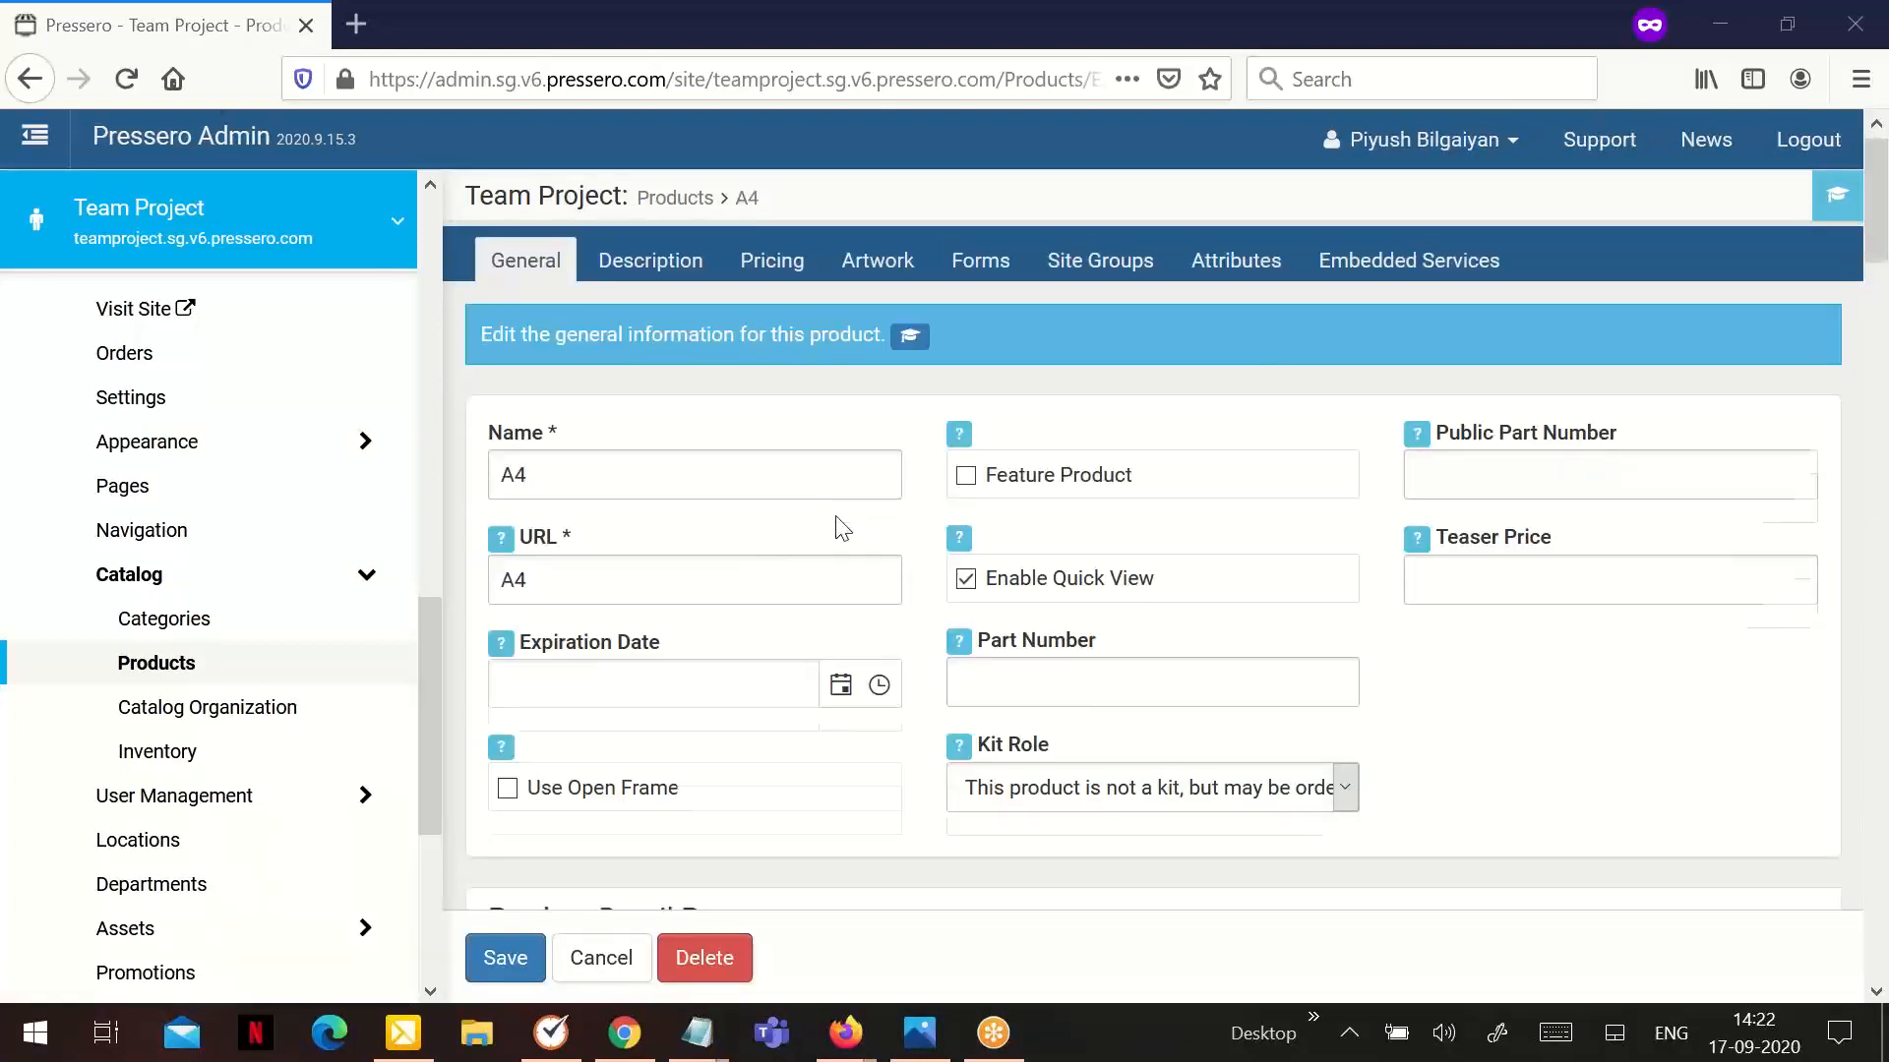
pyautogui.scroll(-3, 841, 528)
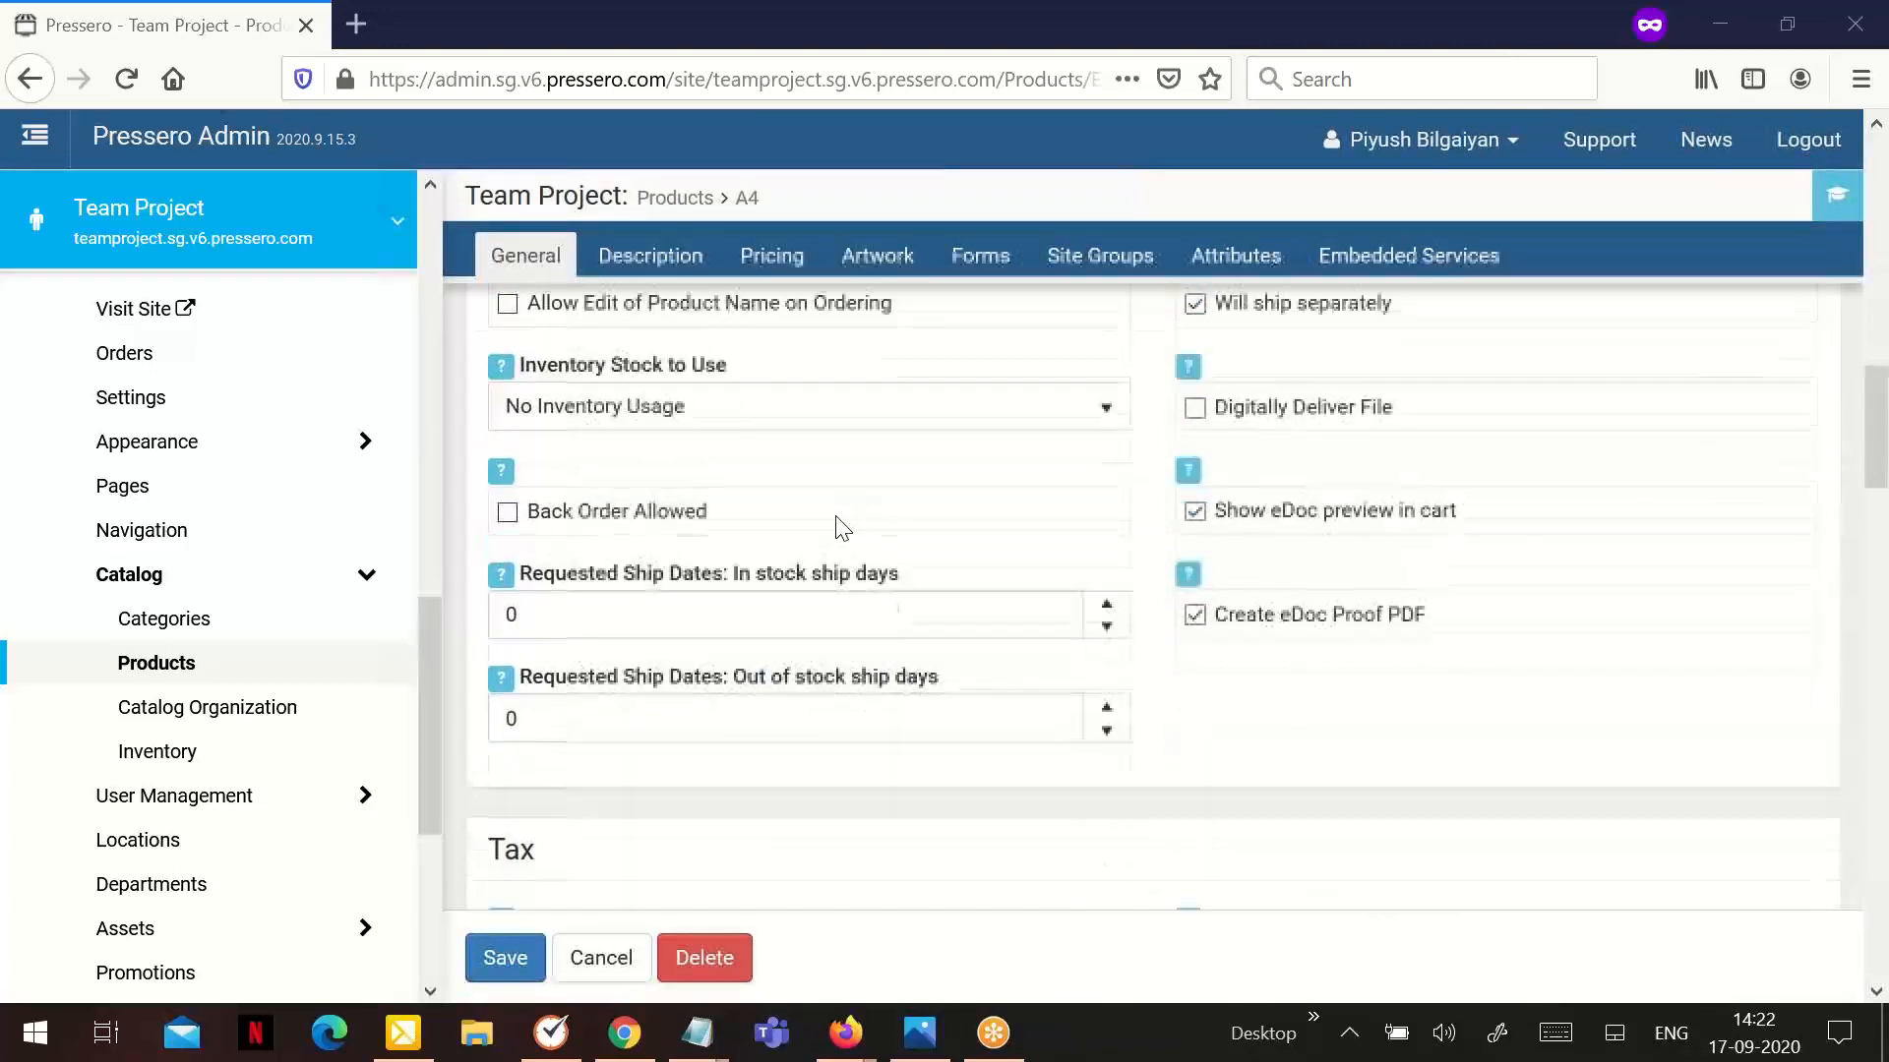
pyautogui.scroll(2, 839, 527)
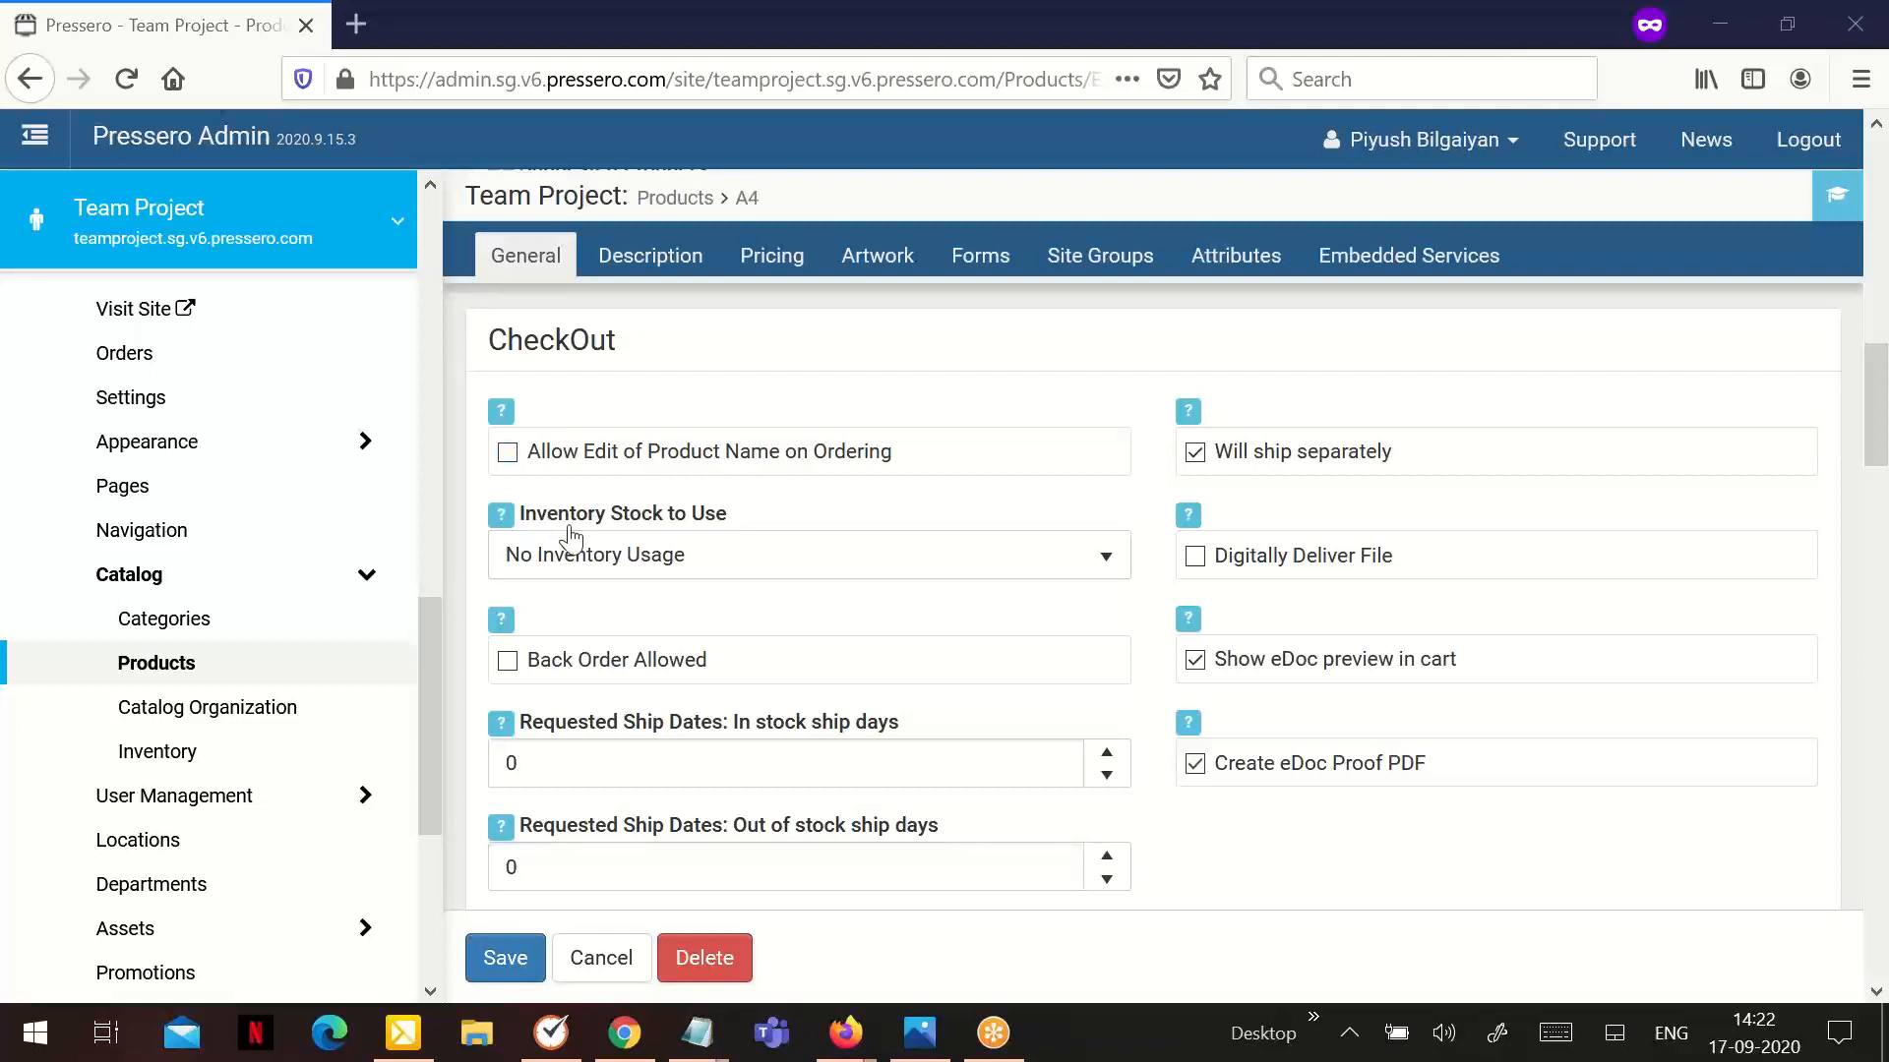
pyautogui.click(620, 571)
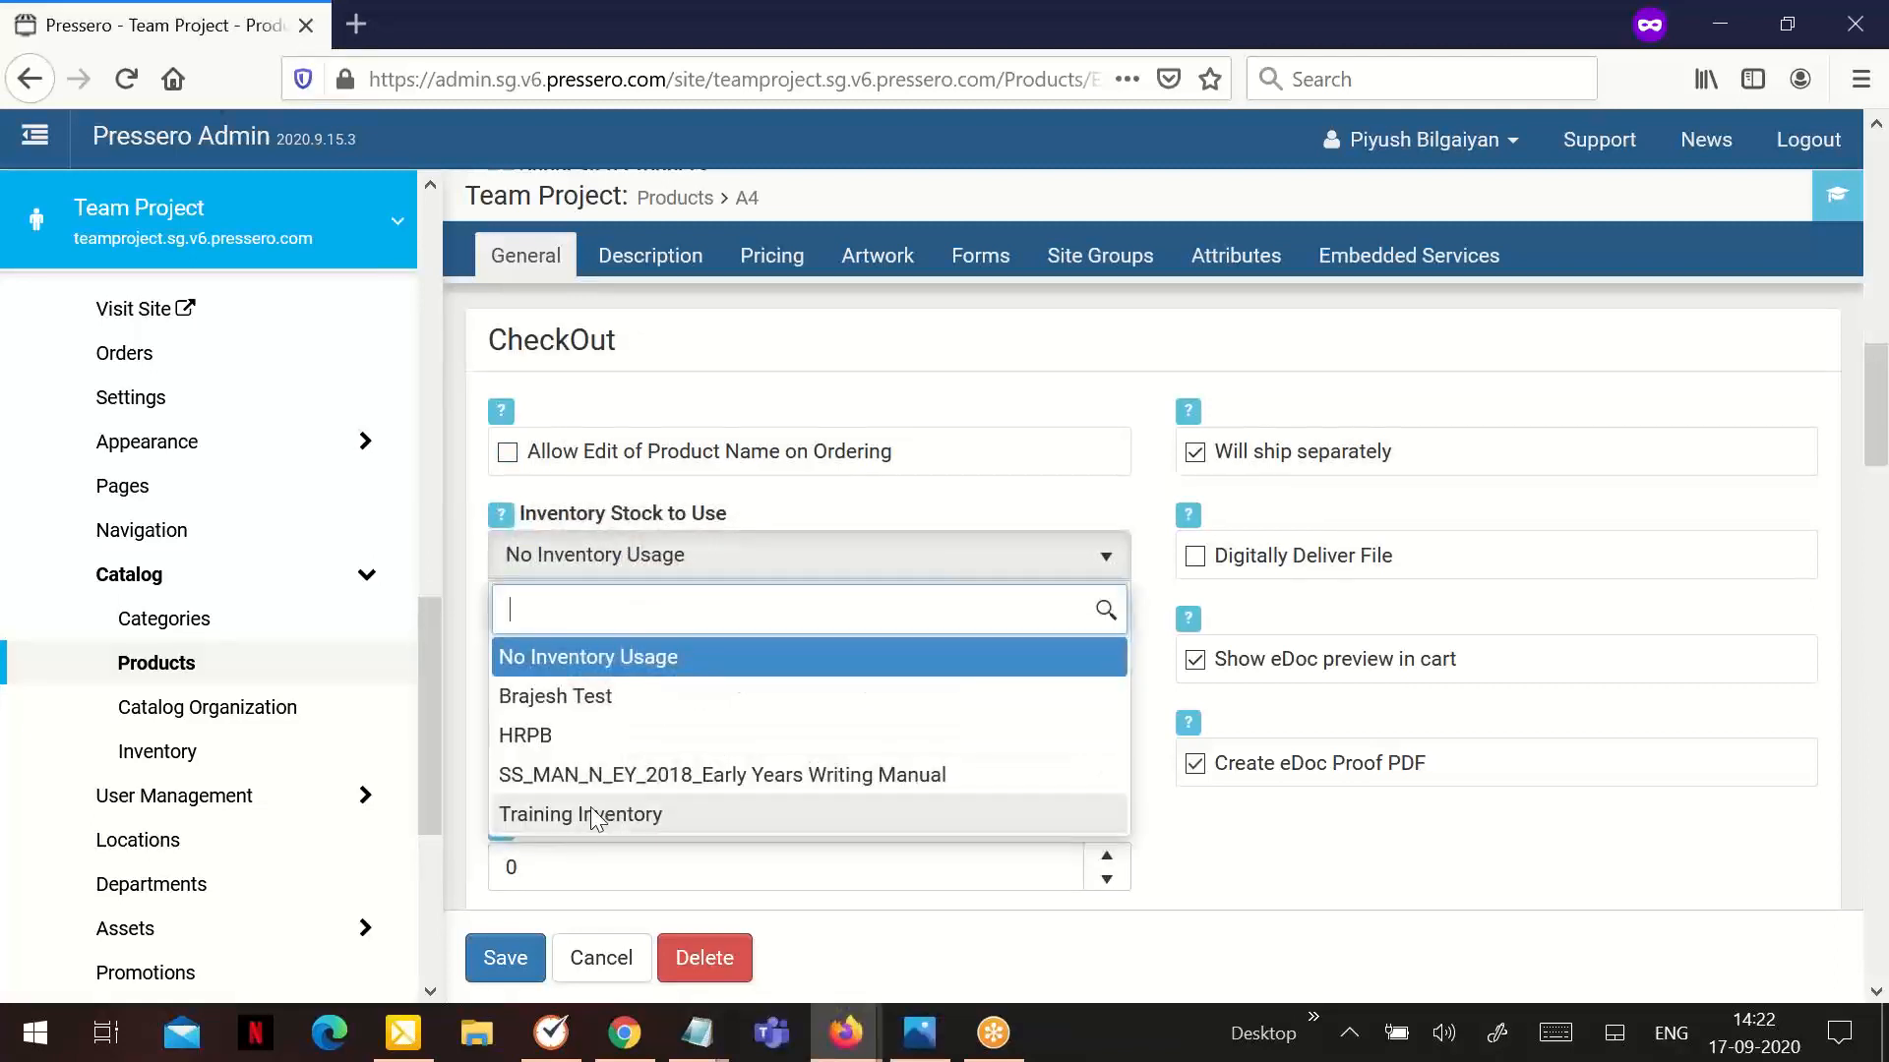
pyautogui.click(593, 815)
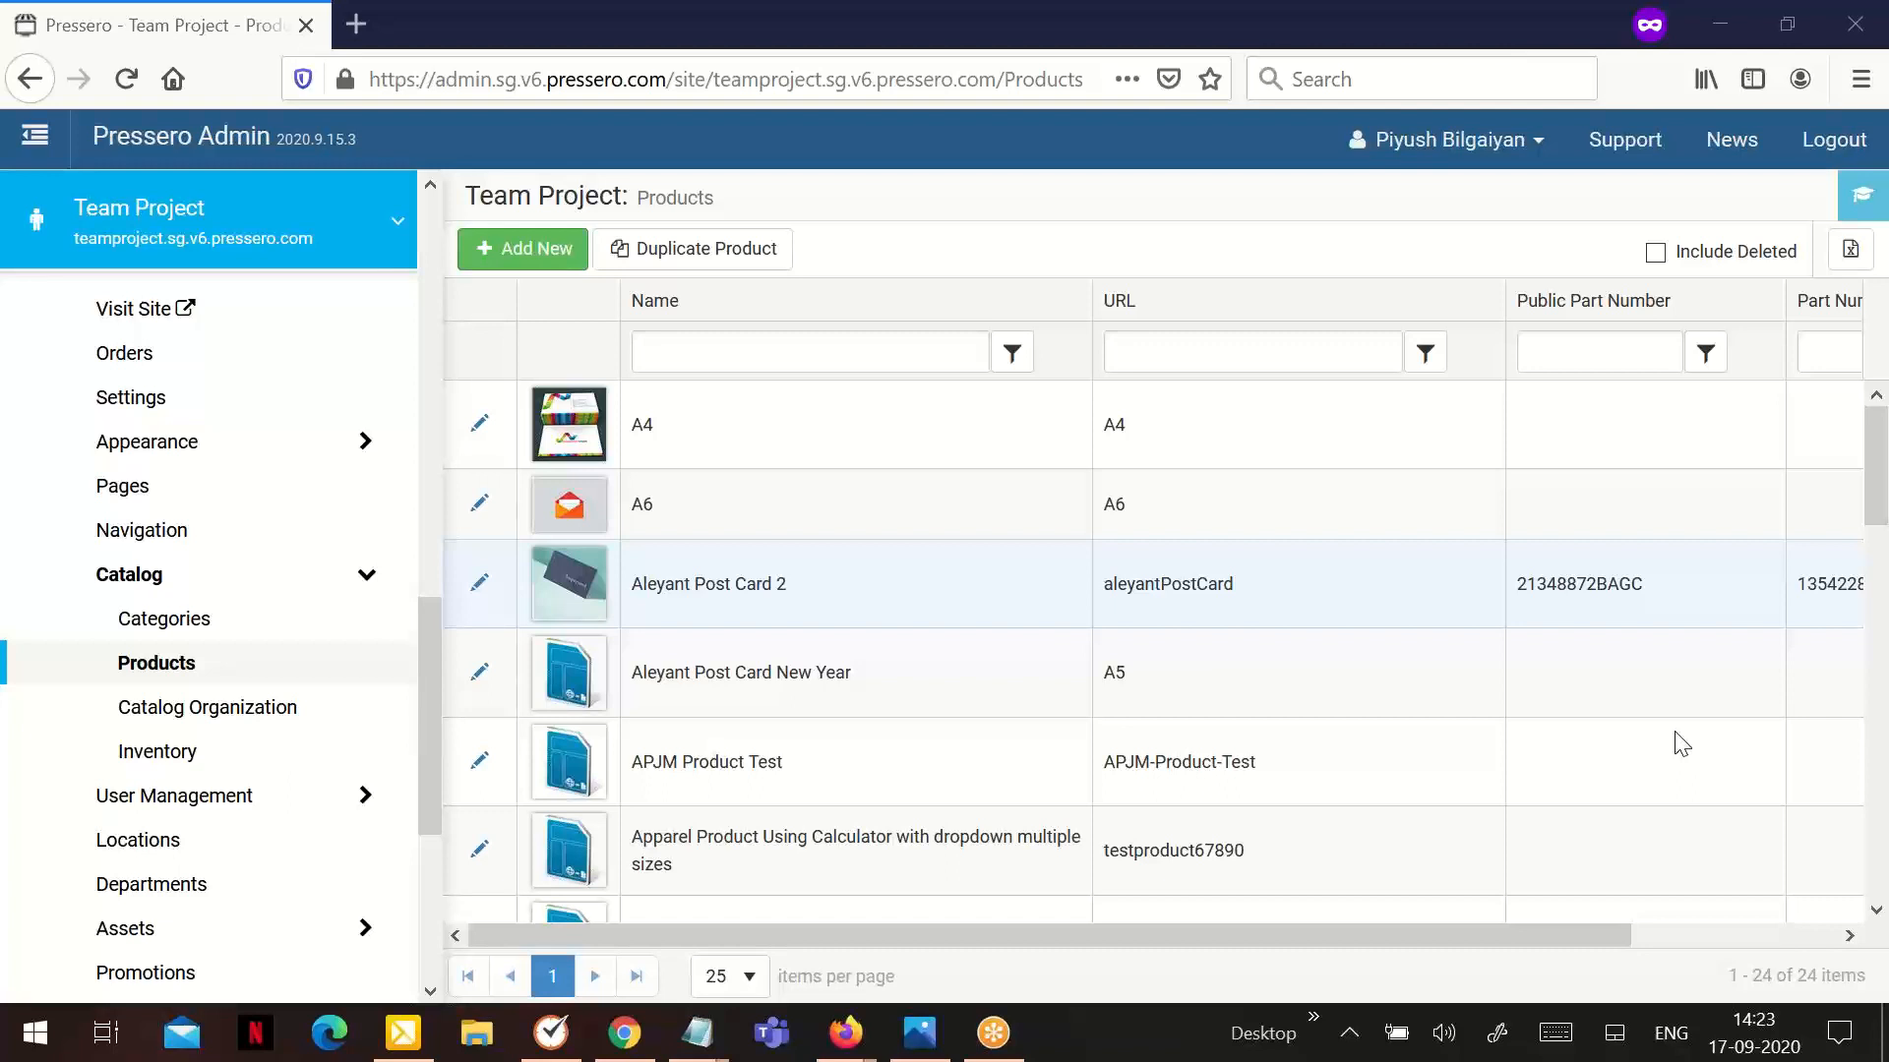
# Open the Everyone site group and review its site permissions, including the ability to view inventory
pyautogui.click(241, 799)
pyautogui.scroll(-3, 285, 665)
pyautogui.click(219, 599)
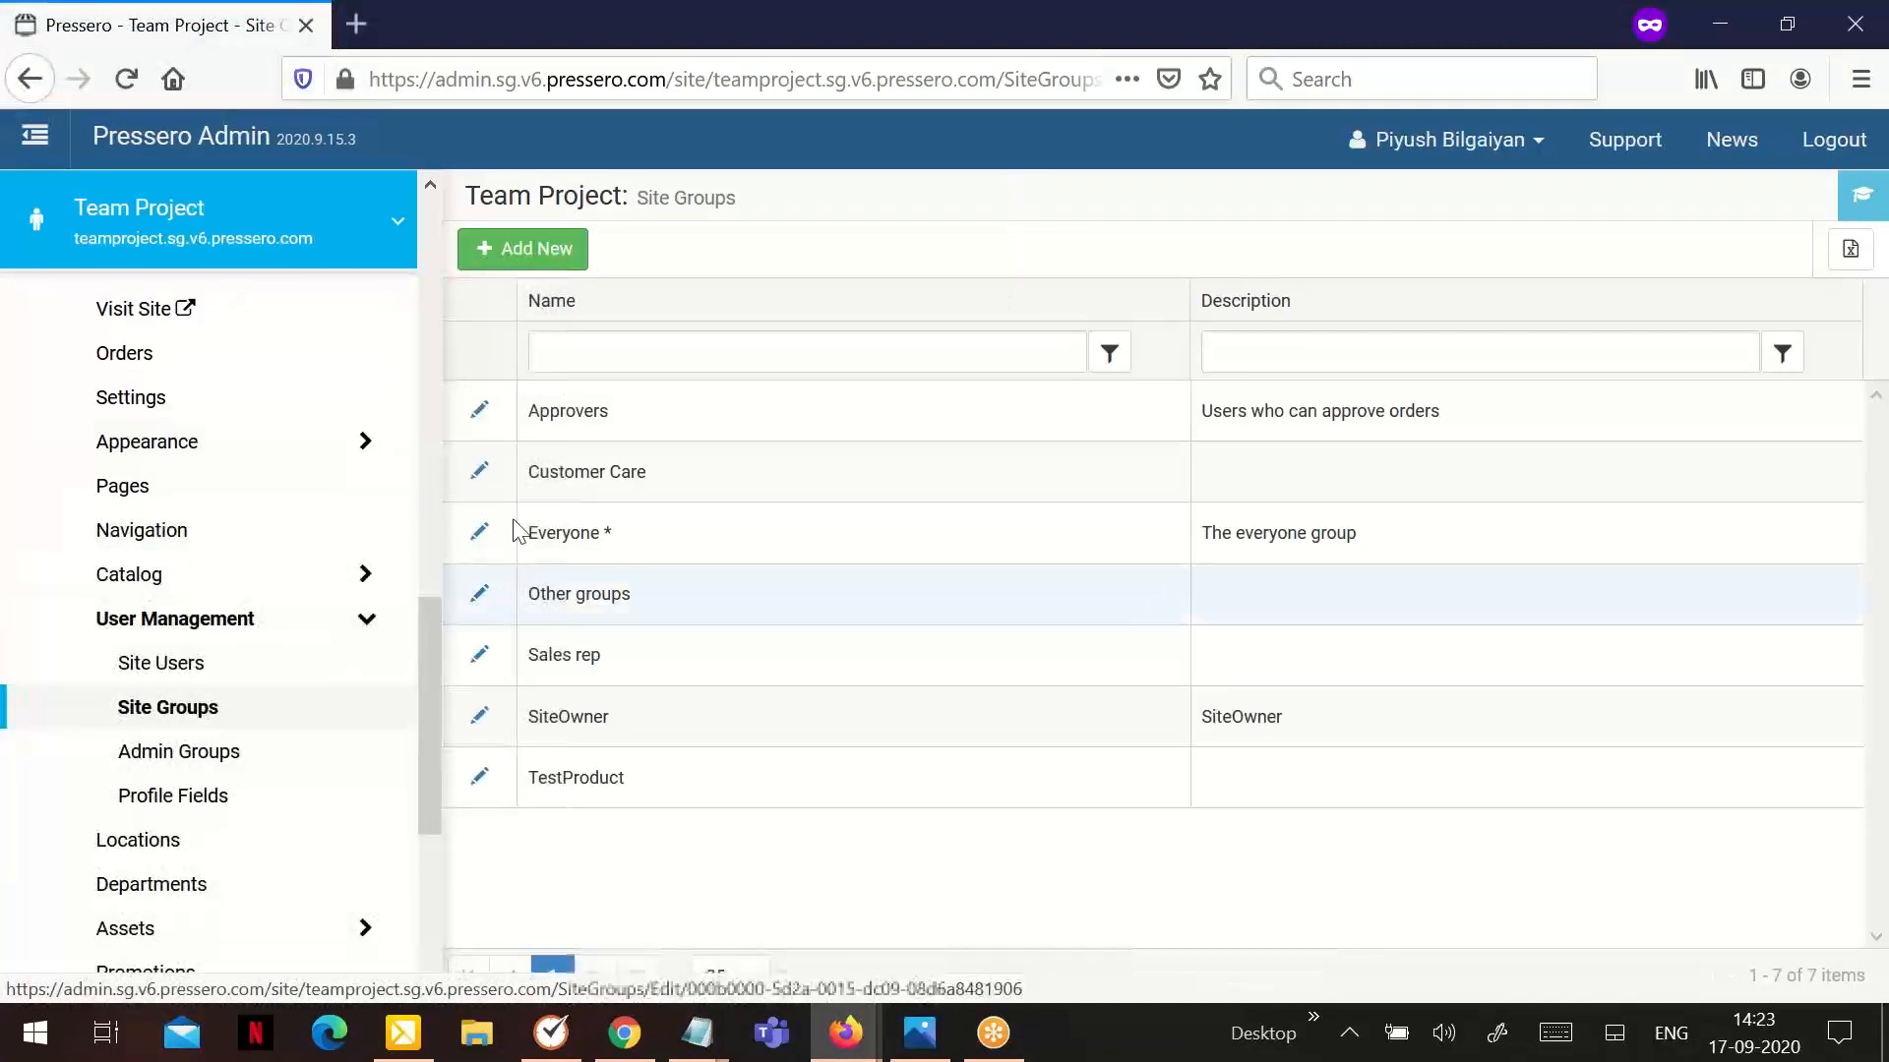
pyautogui.click(480, 536)
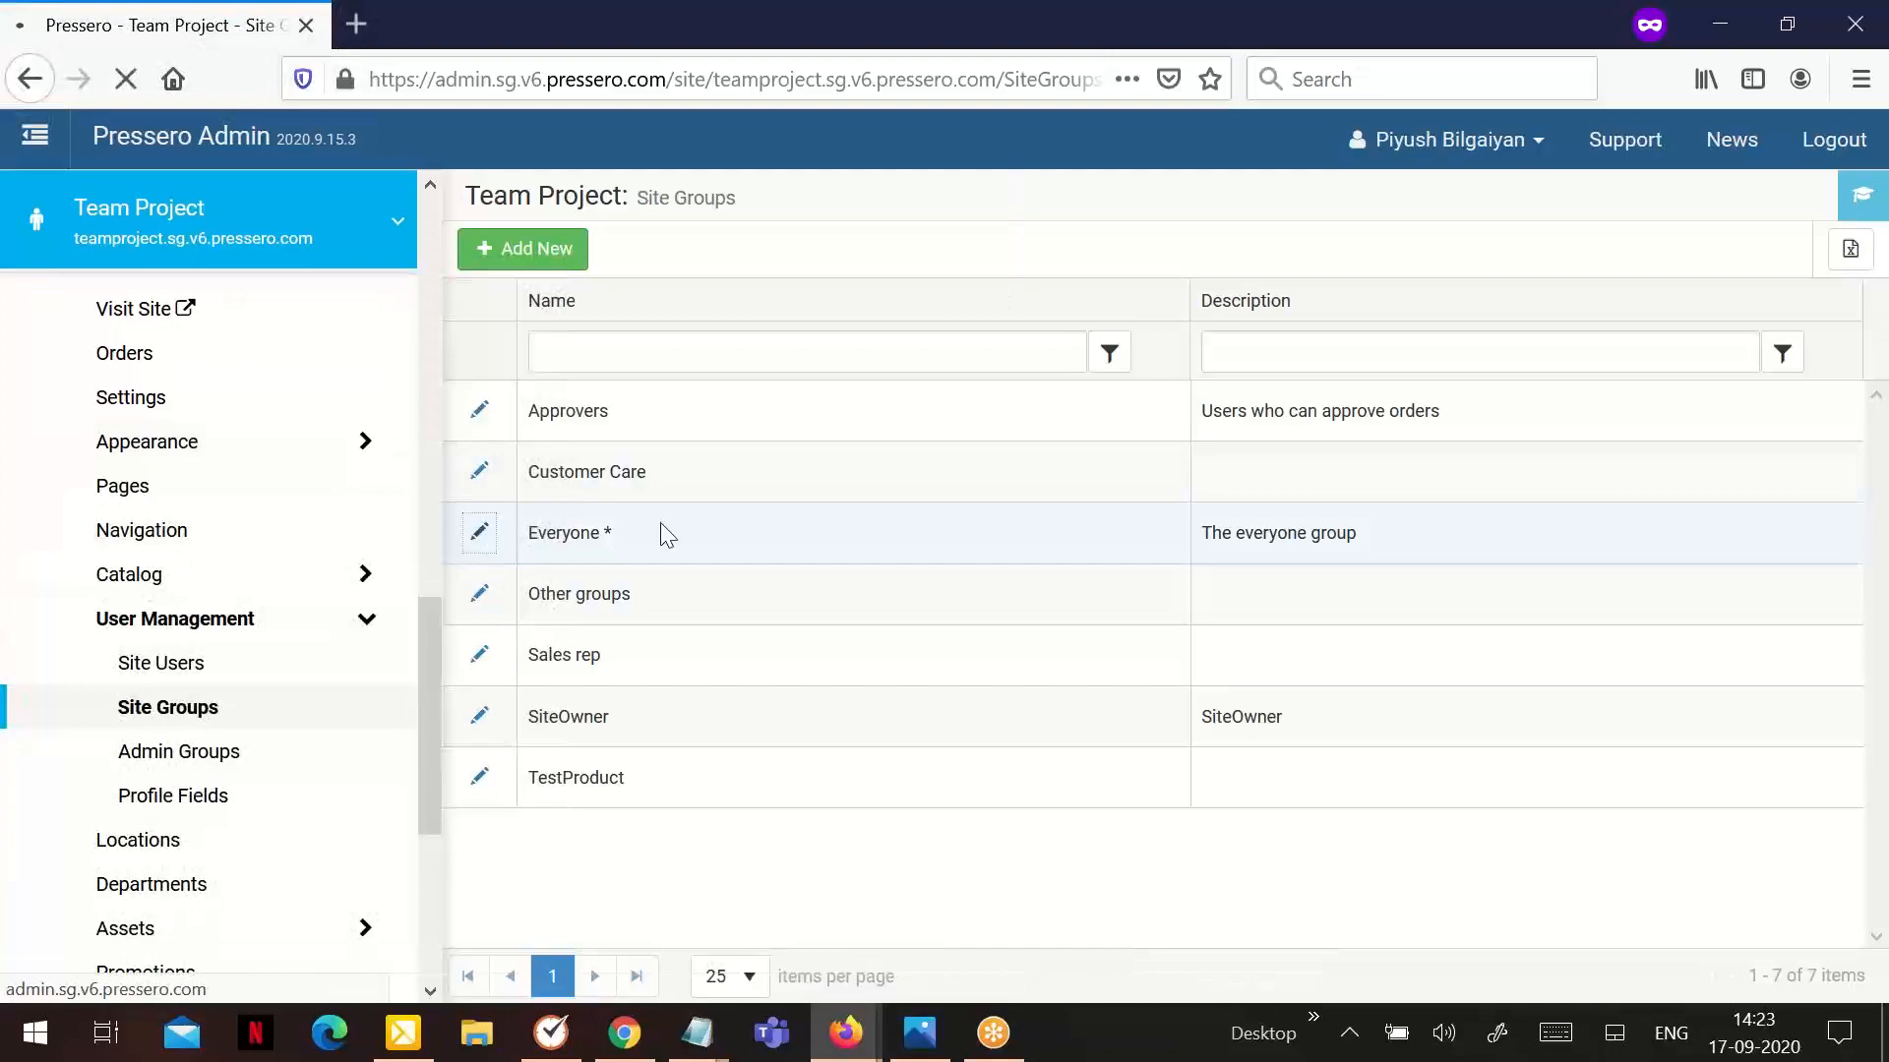
pyautogui.scroll(-7, 688, 531)
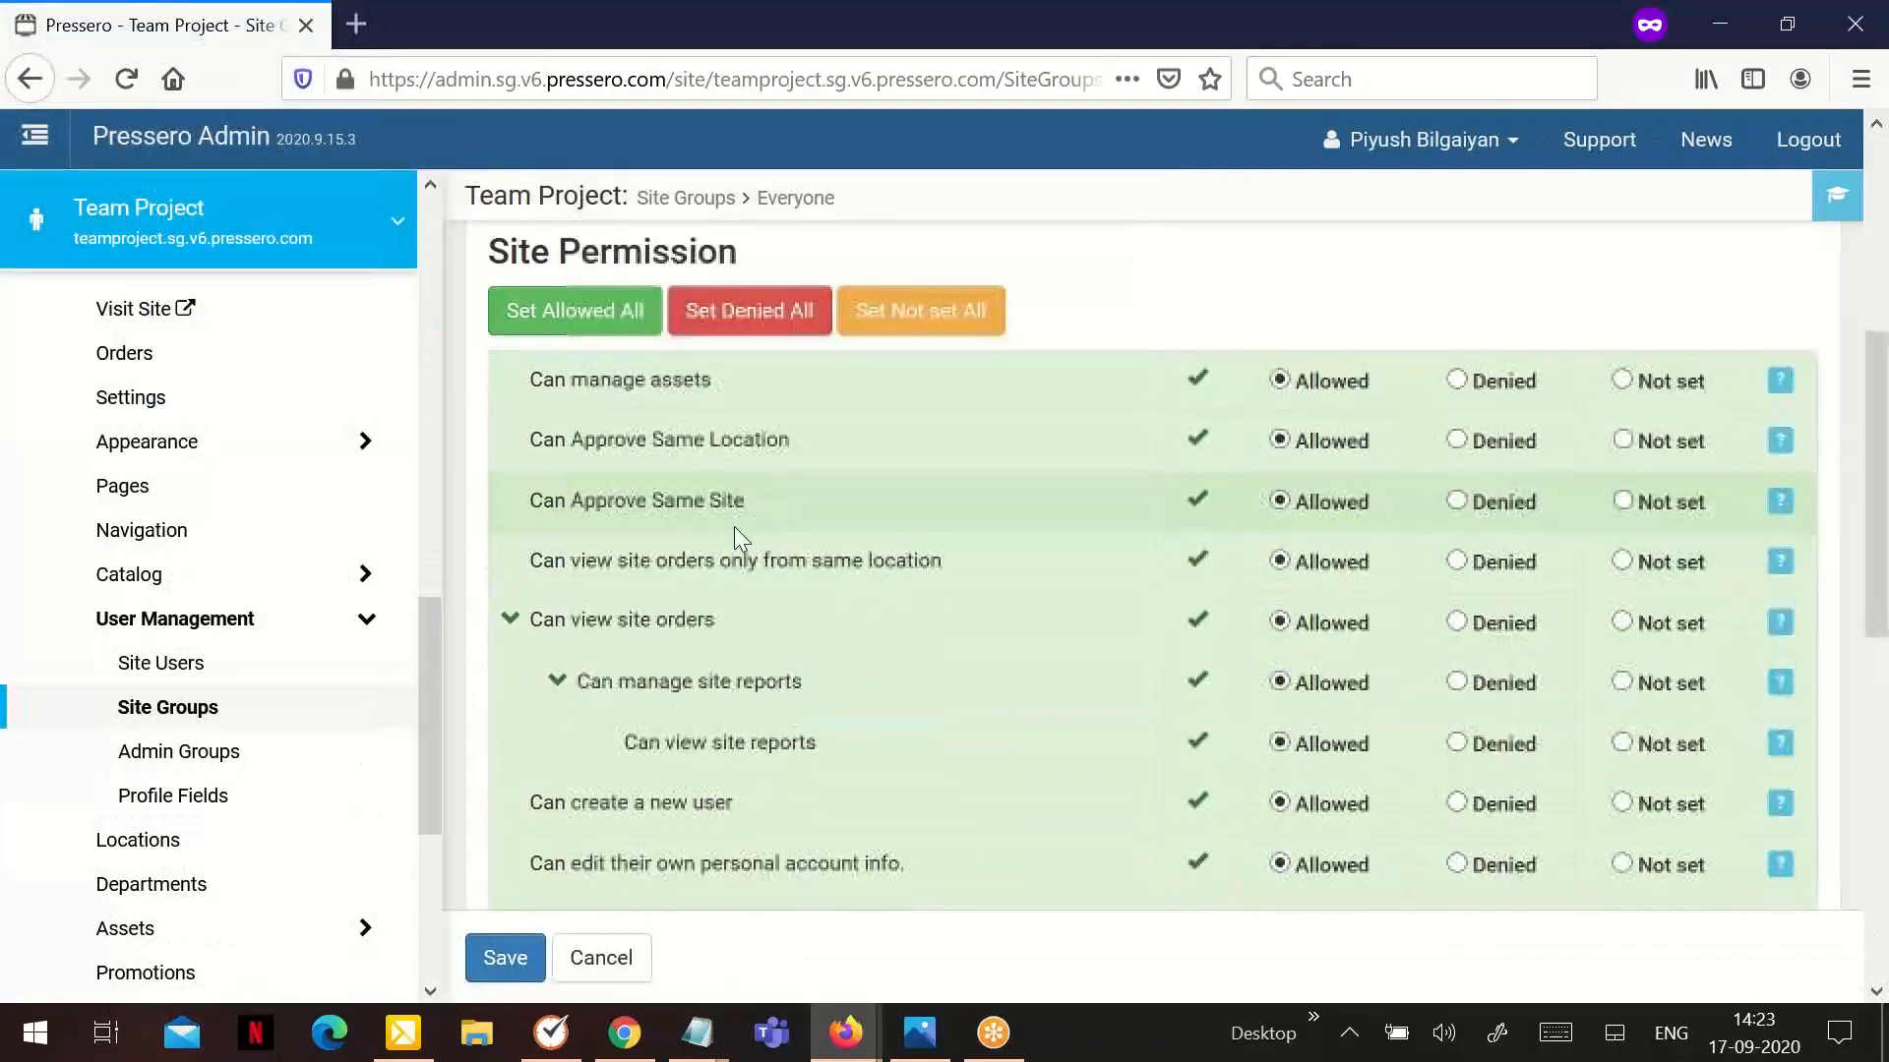
pyautogui.scroll(-5, 734, 527)
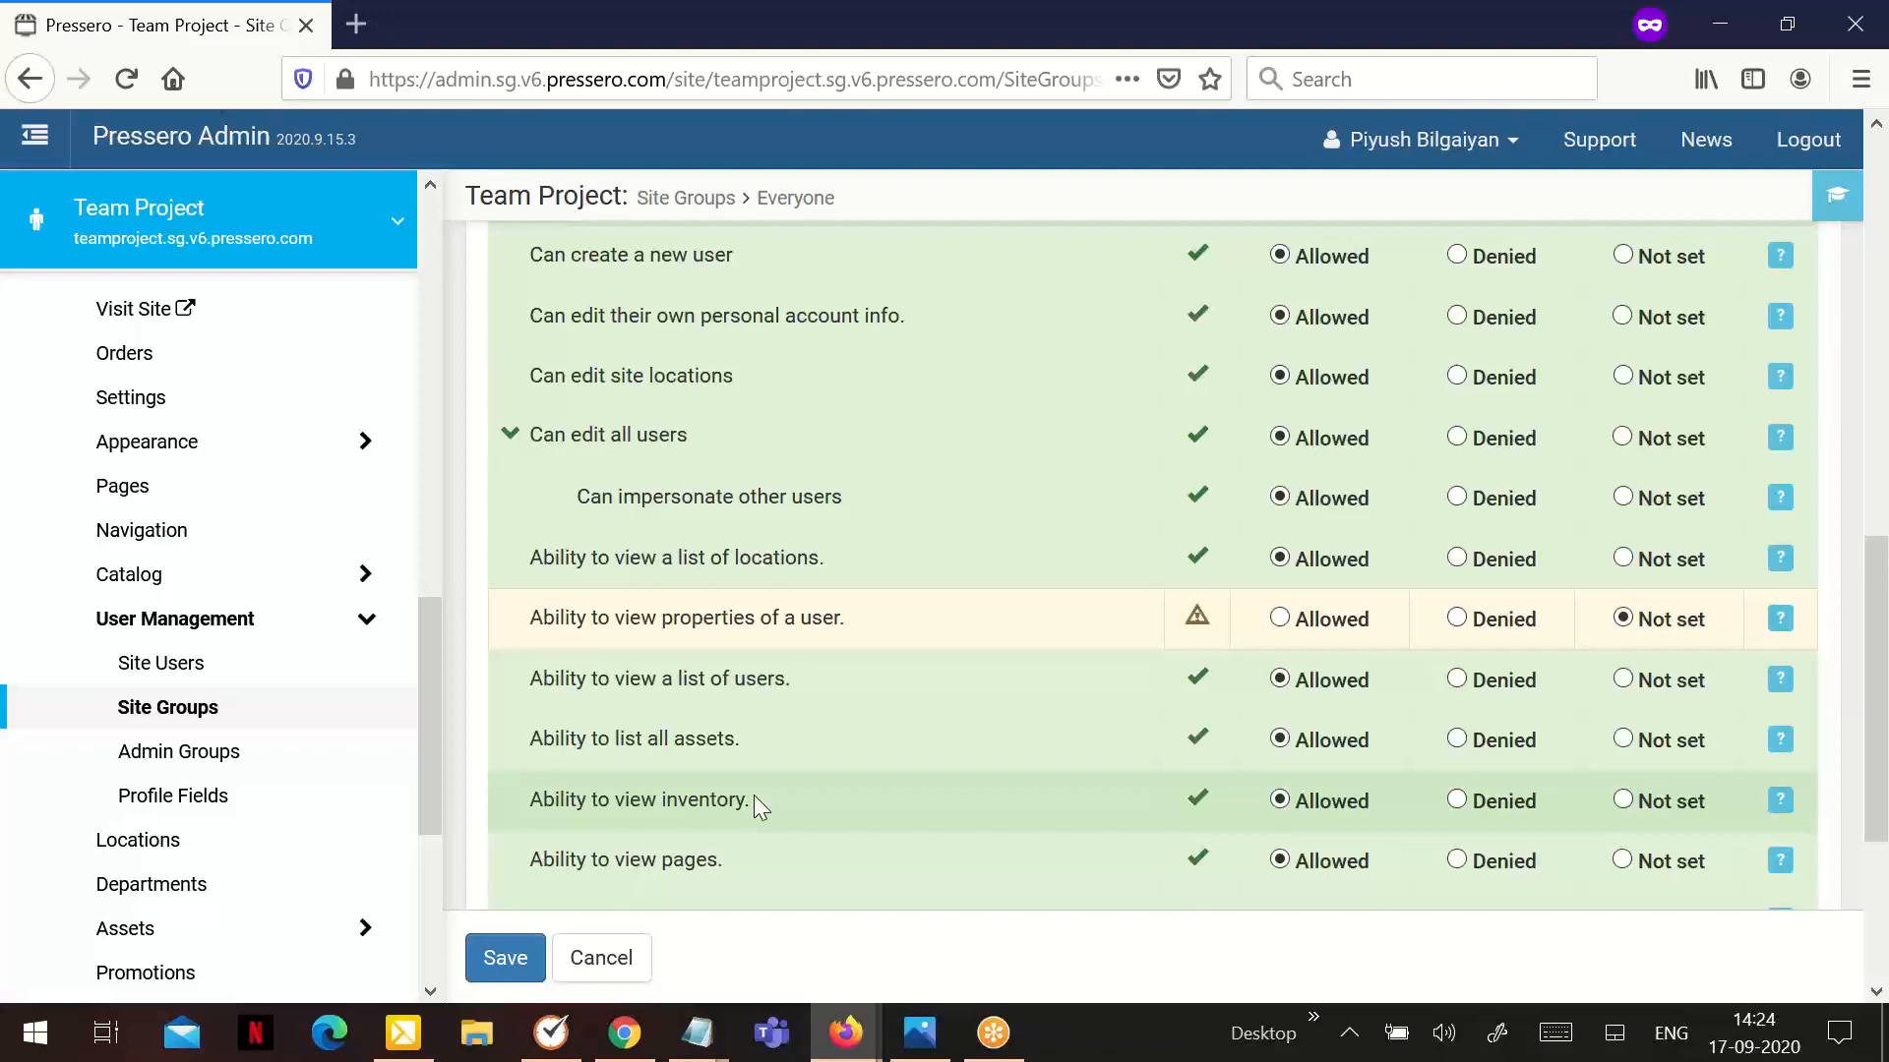
# Try to add the standard Inventory item to menu 1 in the site's navigation, below Layout example
pyautogui.click(165, 533)
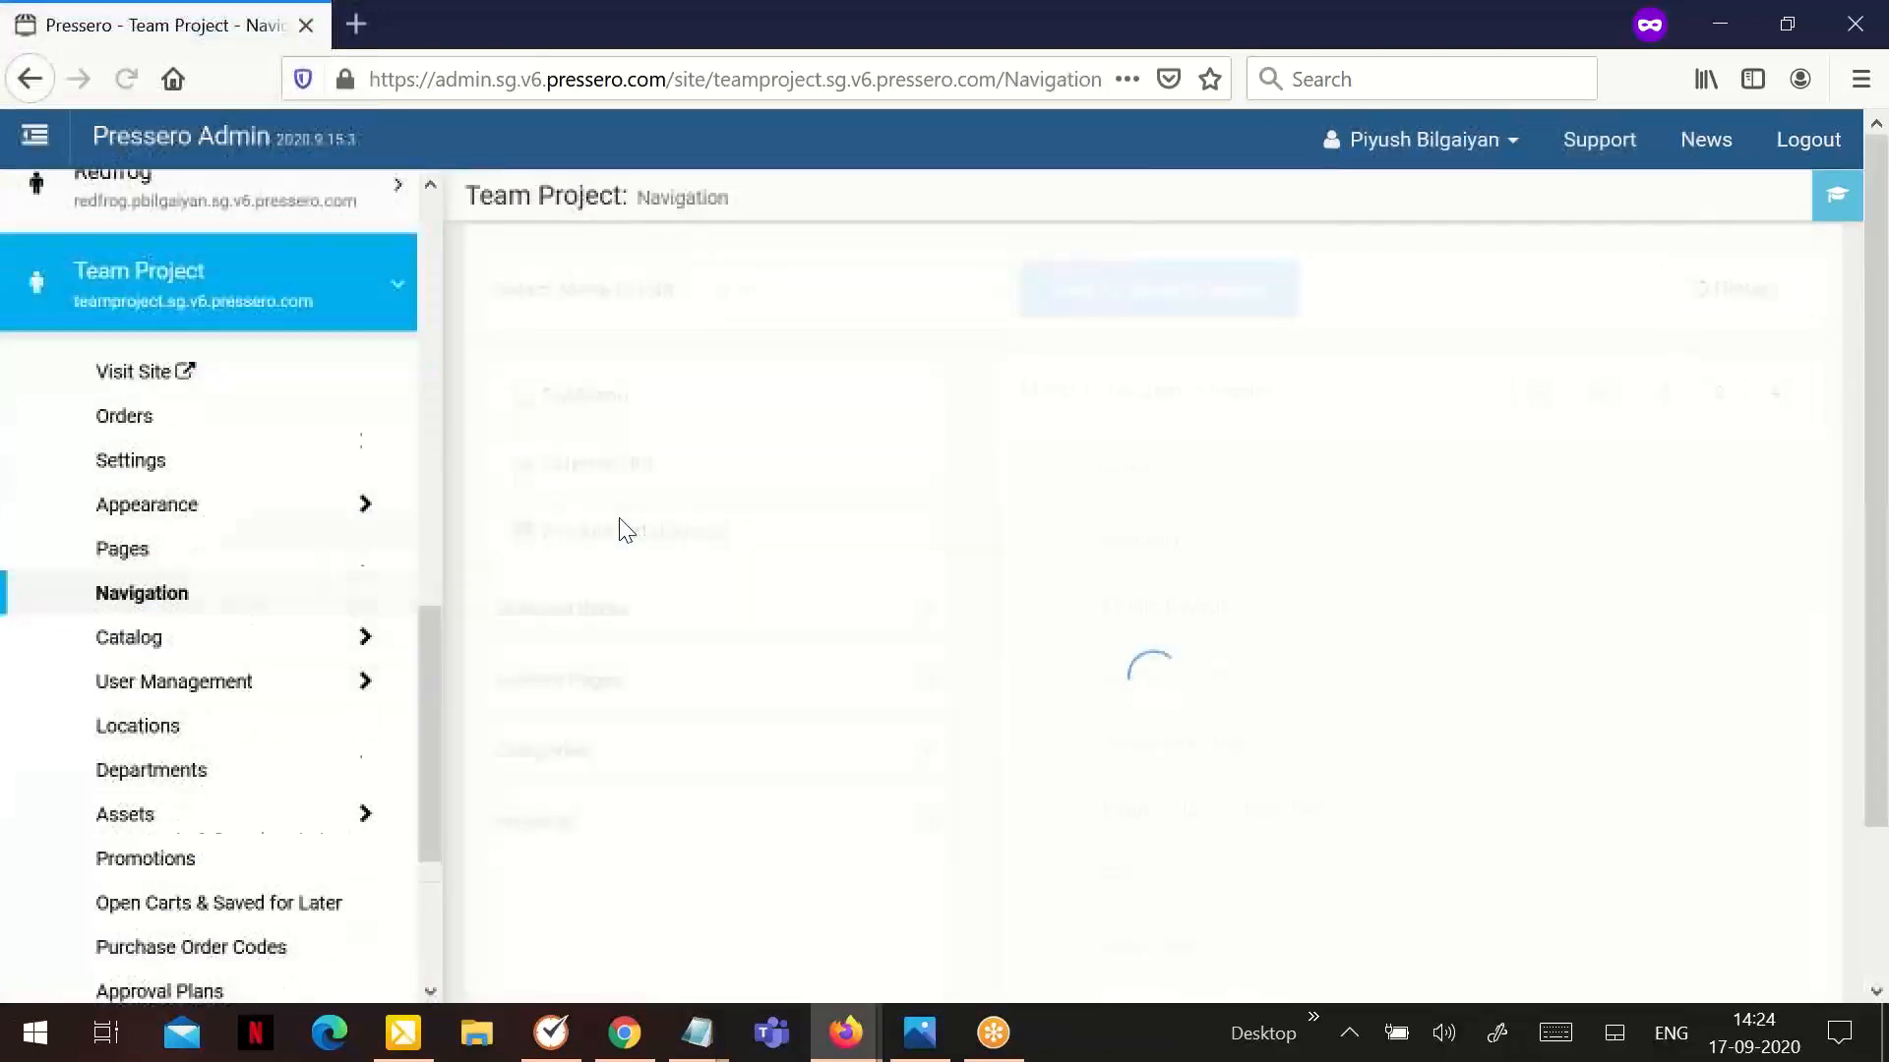
pyautogui.click(701, 637)
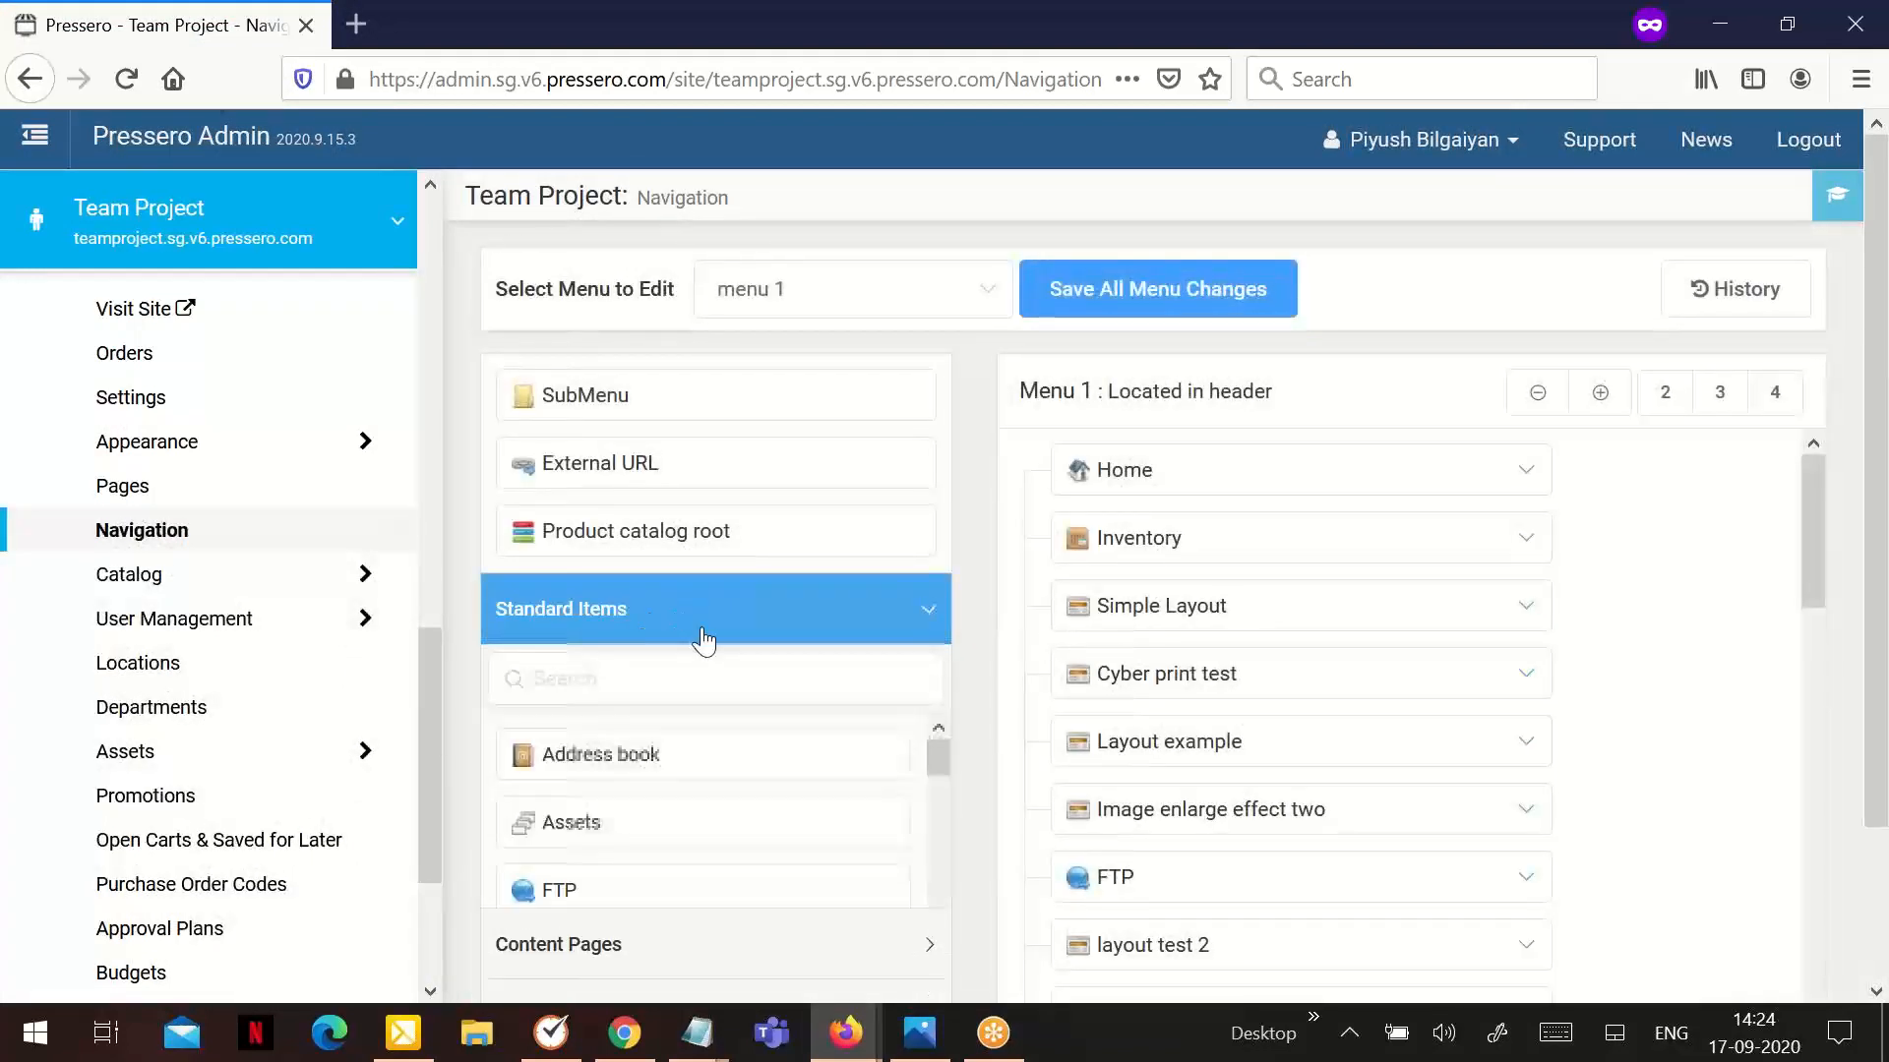
pyautogui.scroll(-4, 675, 782)
pyautogui.scroll(2, 675, 782)
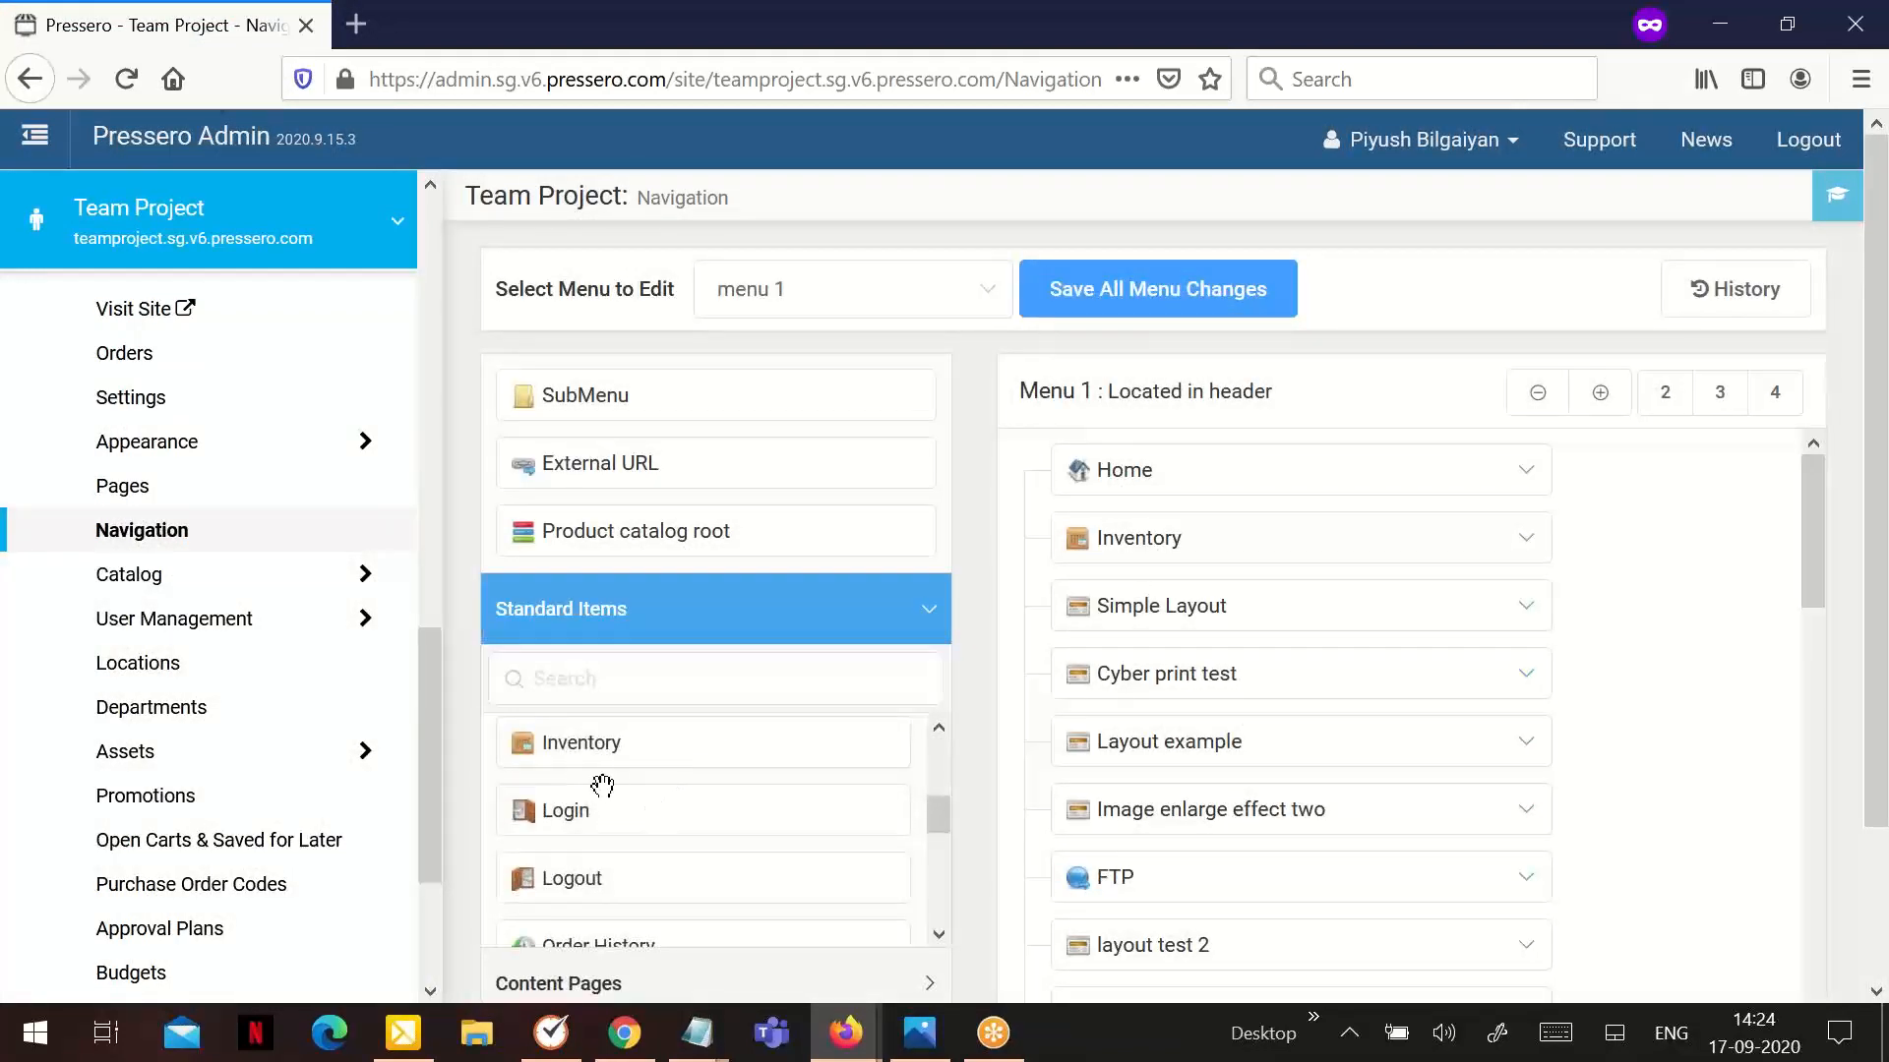
pyautogui.moveTo(616, 751); pyautogui.dragTo(1160, 793)
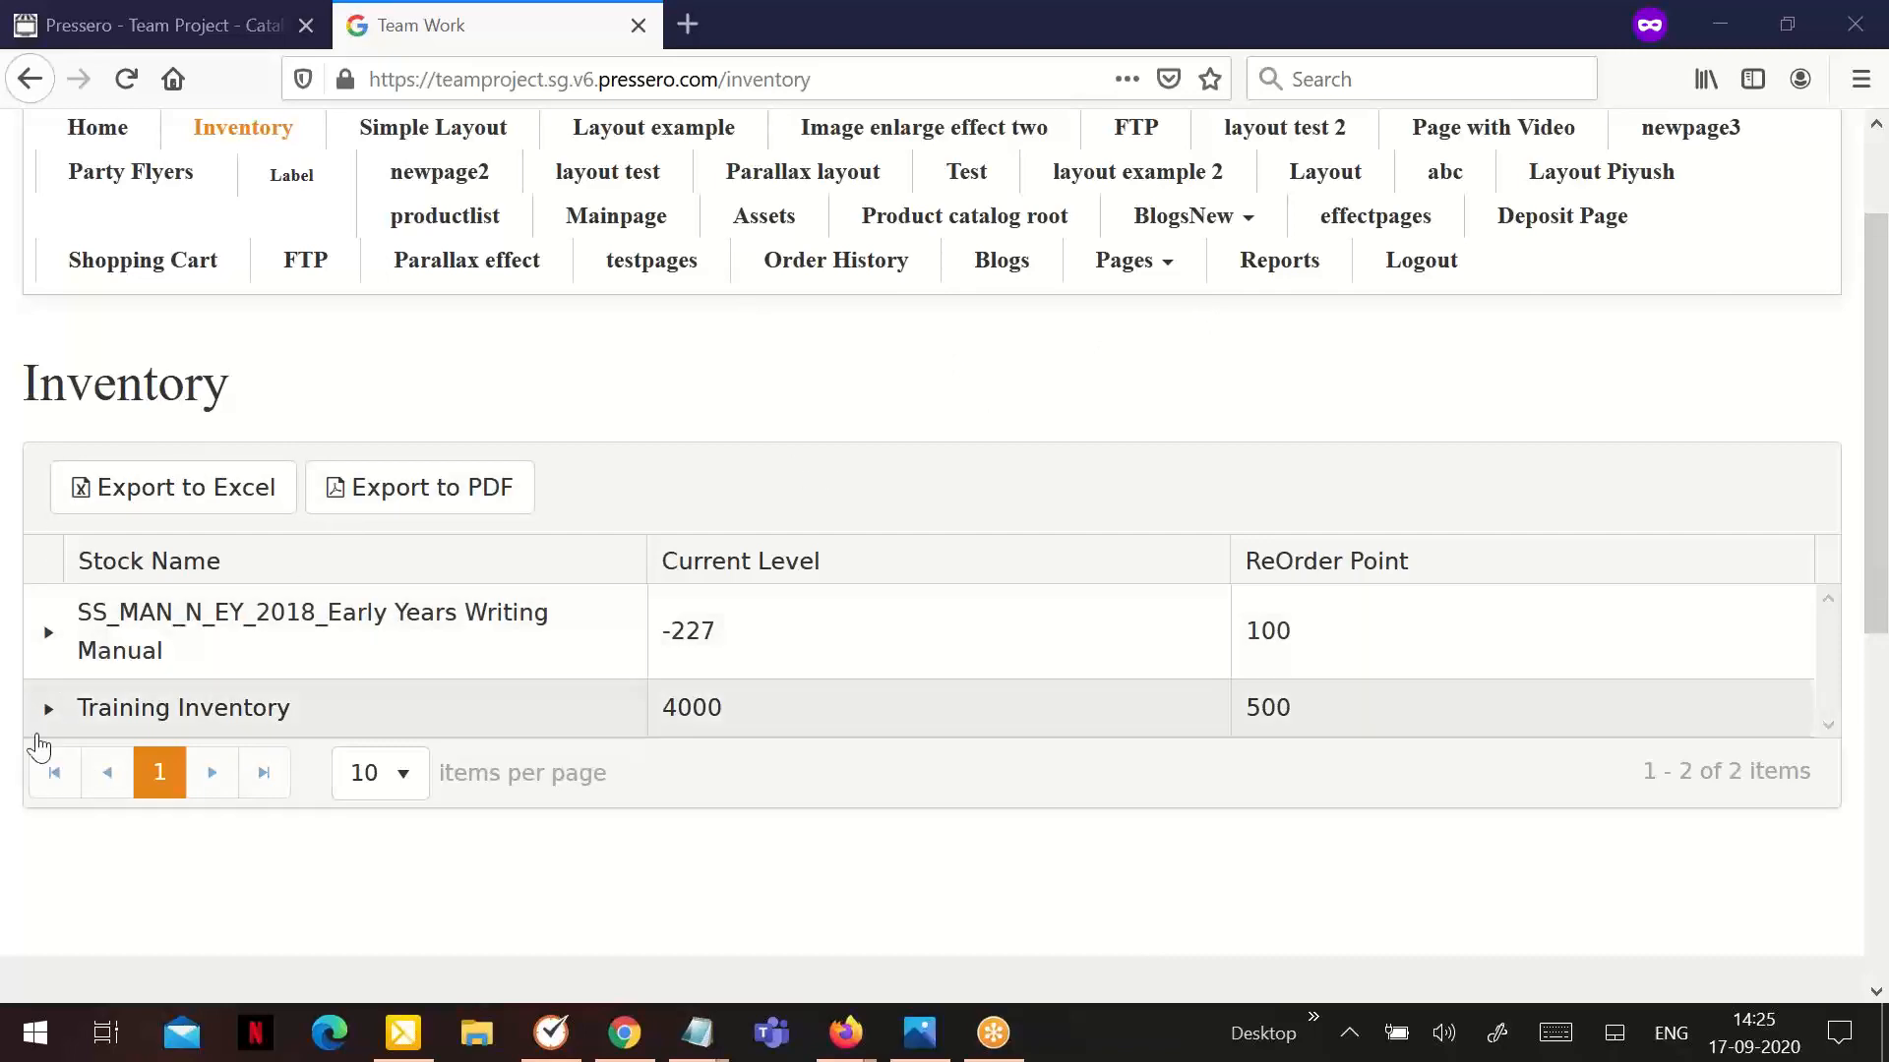
# Expand Training Inventory on the storefront's Inventory page, examine its transaction summary, and return to the Pressero Admin site
pyautogui.click(48, 708)
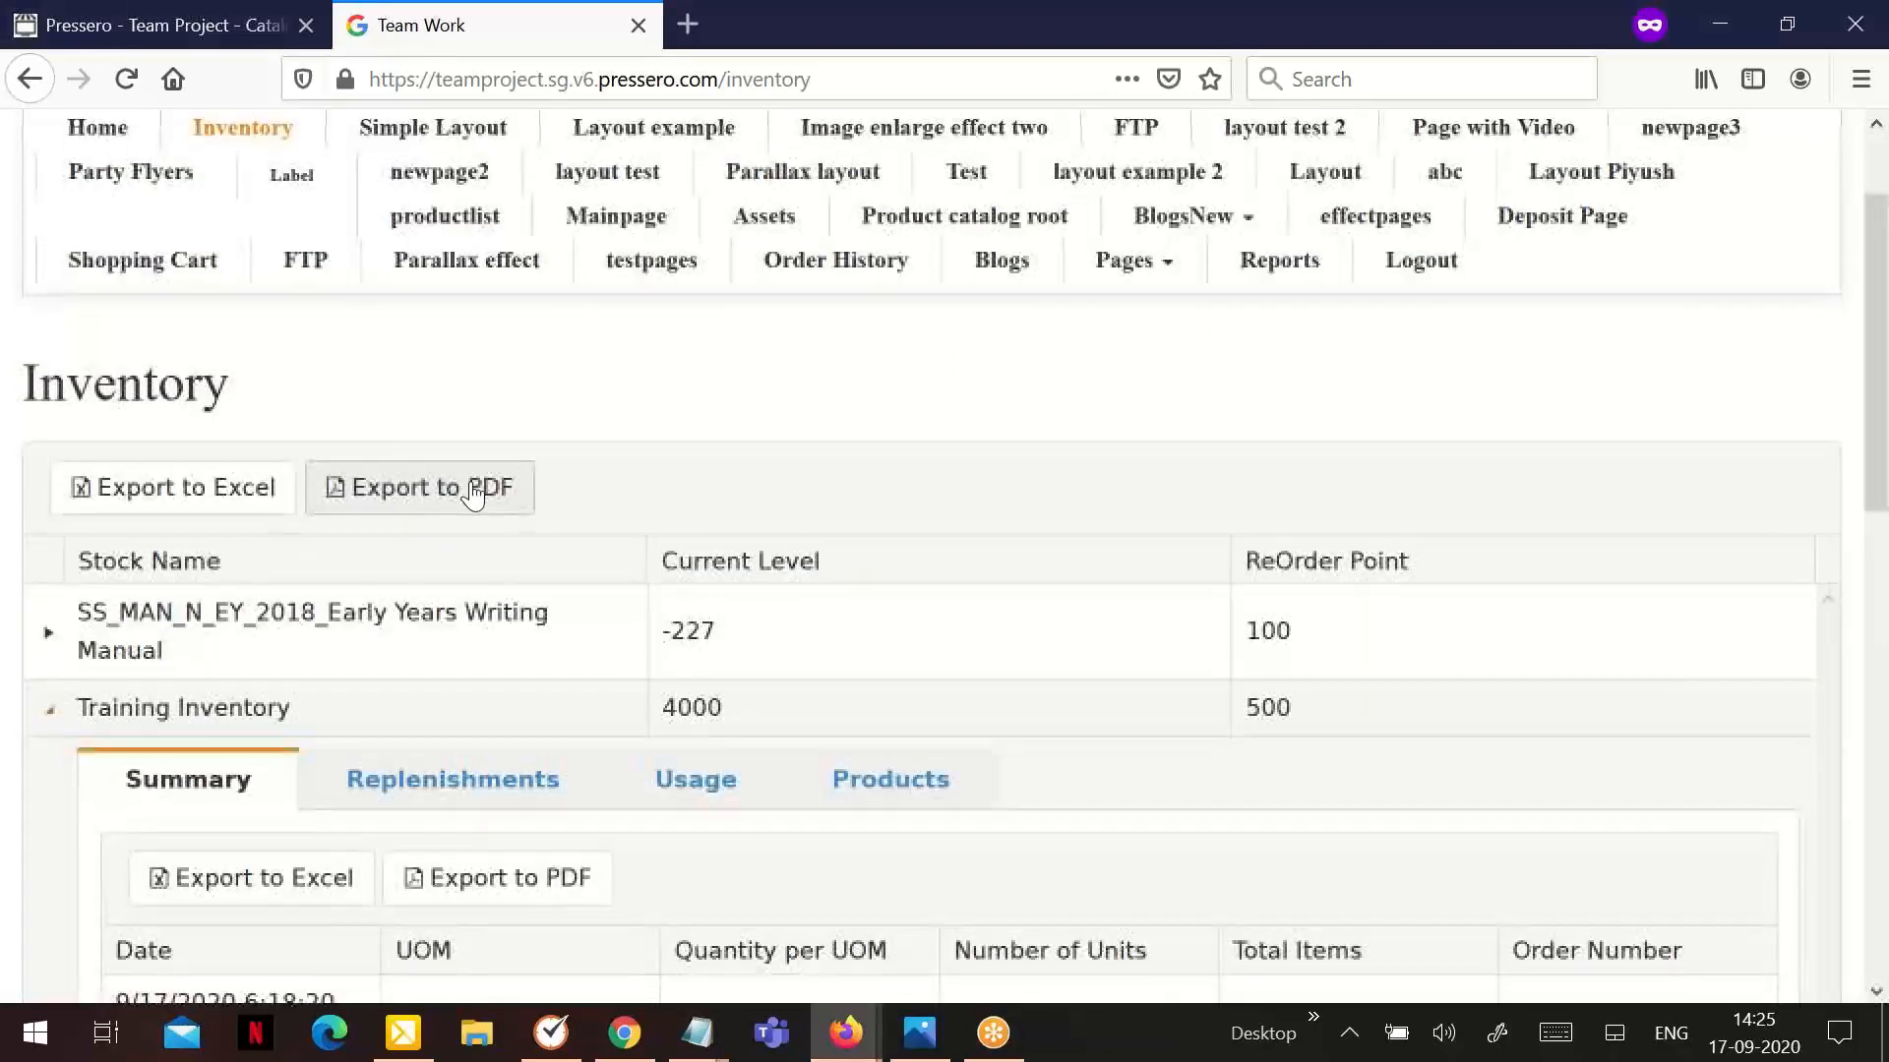
pyautogui.scroll(-5, 511, 550)
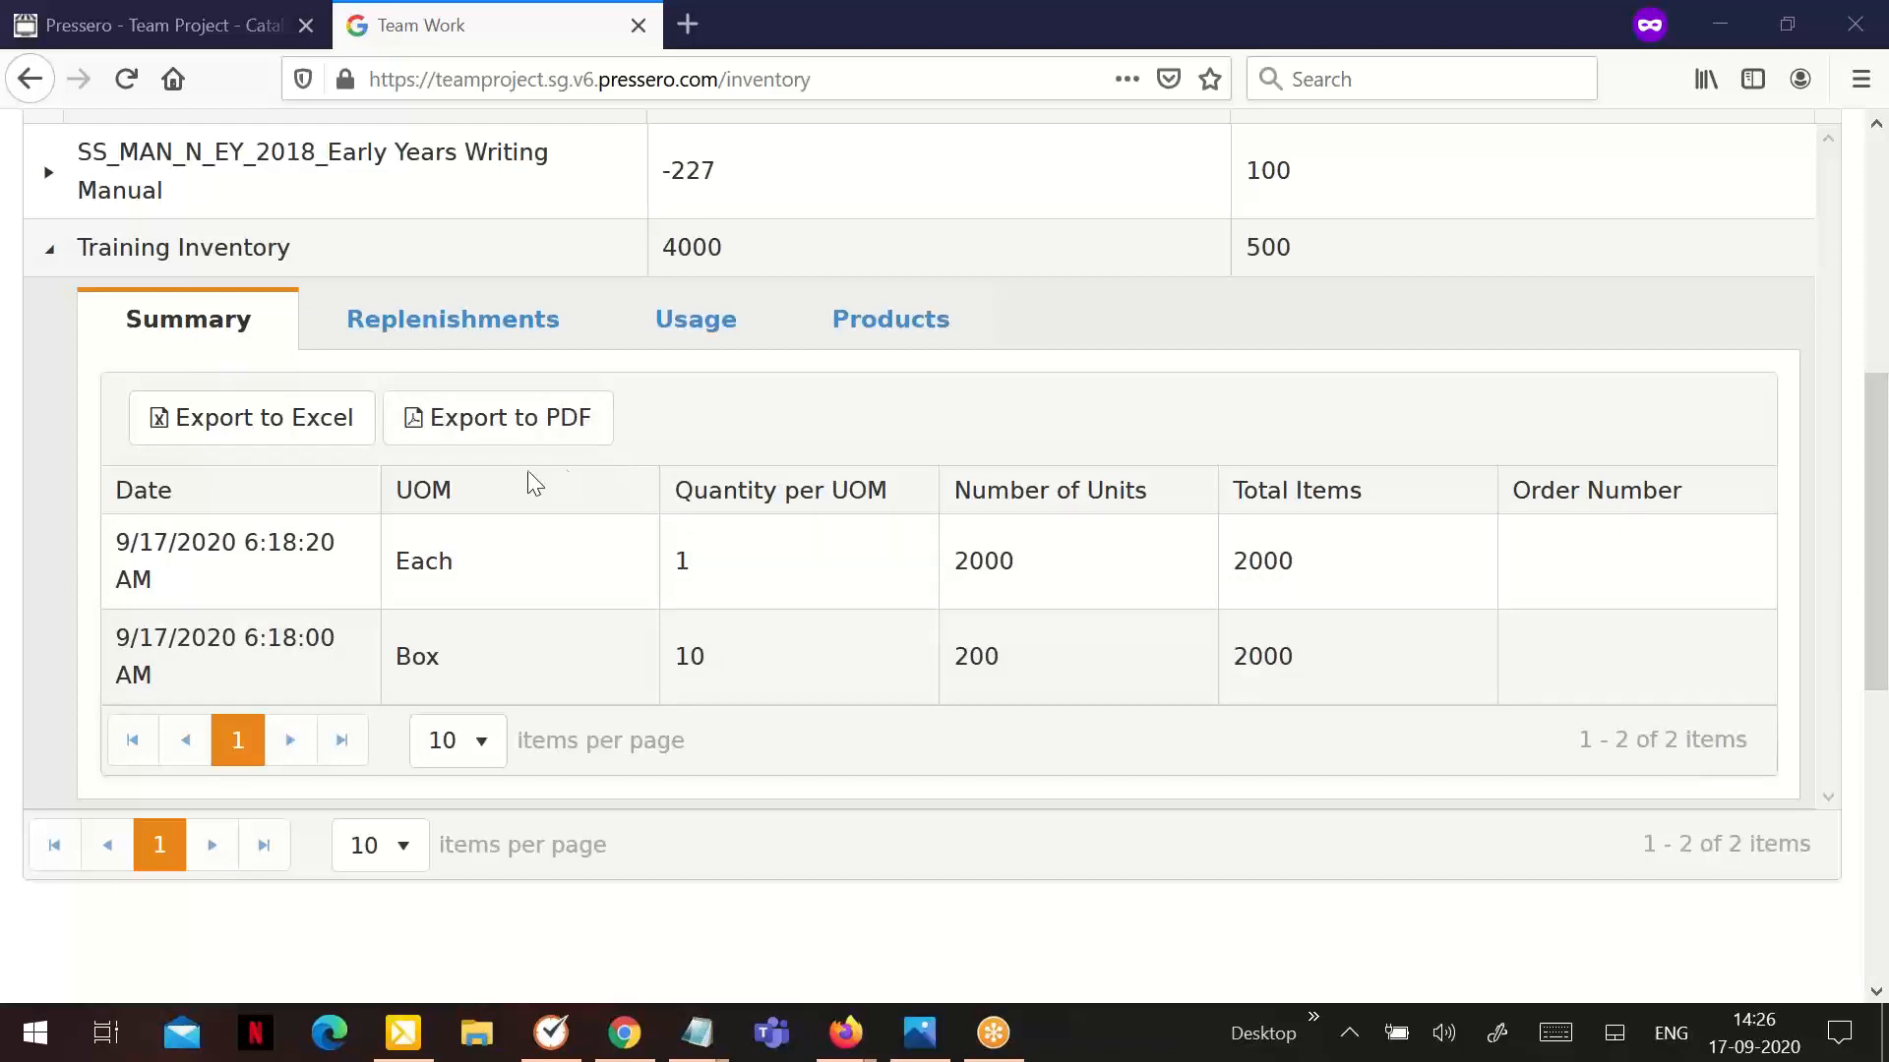
pyautogui.scroll(3, 529, 482)
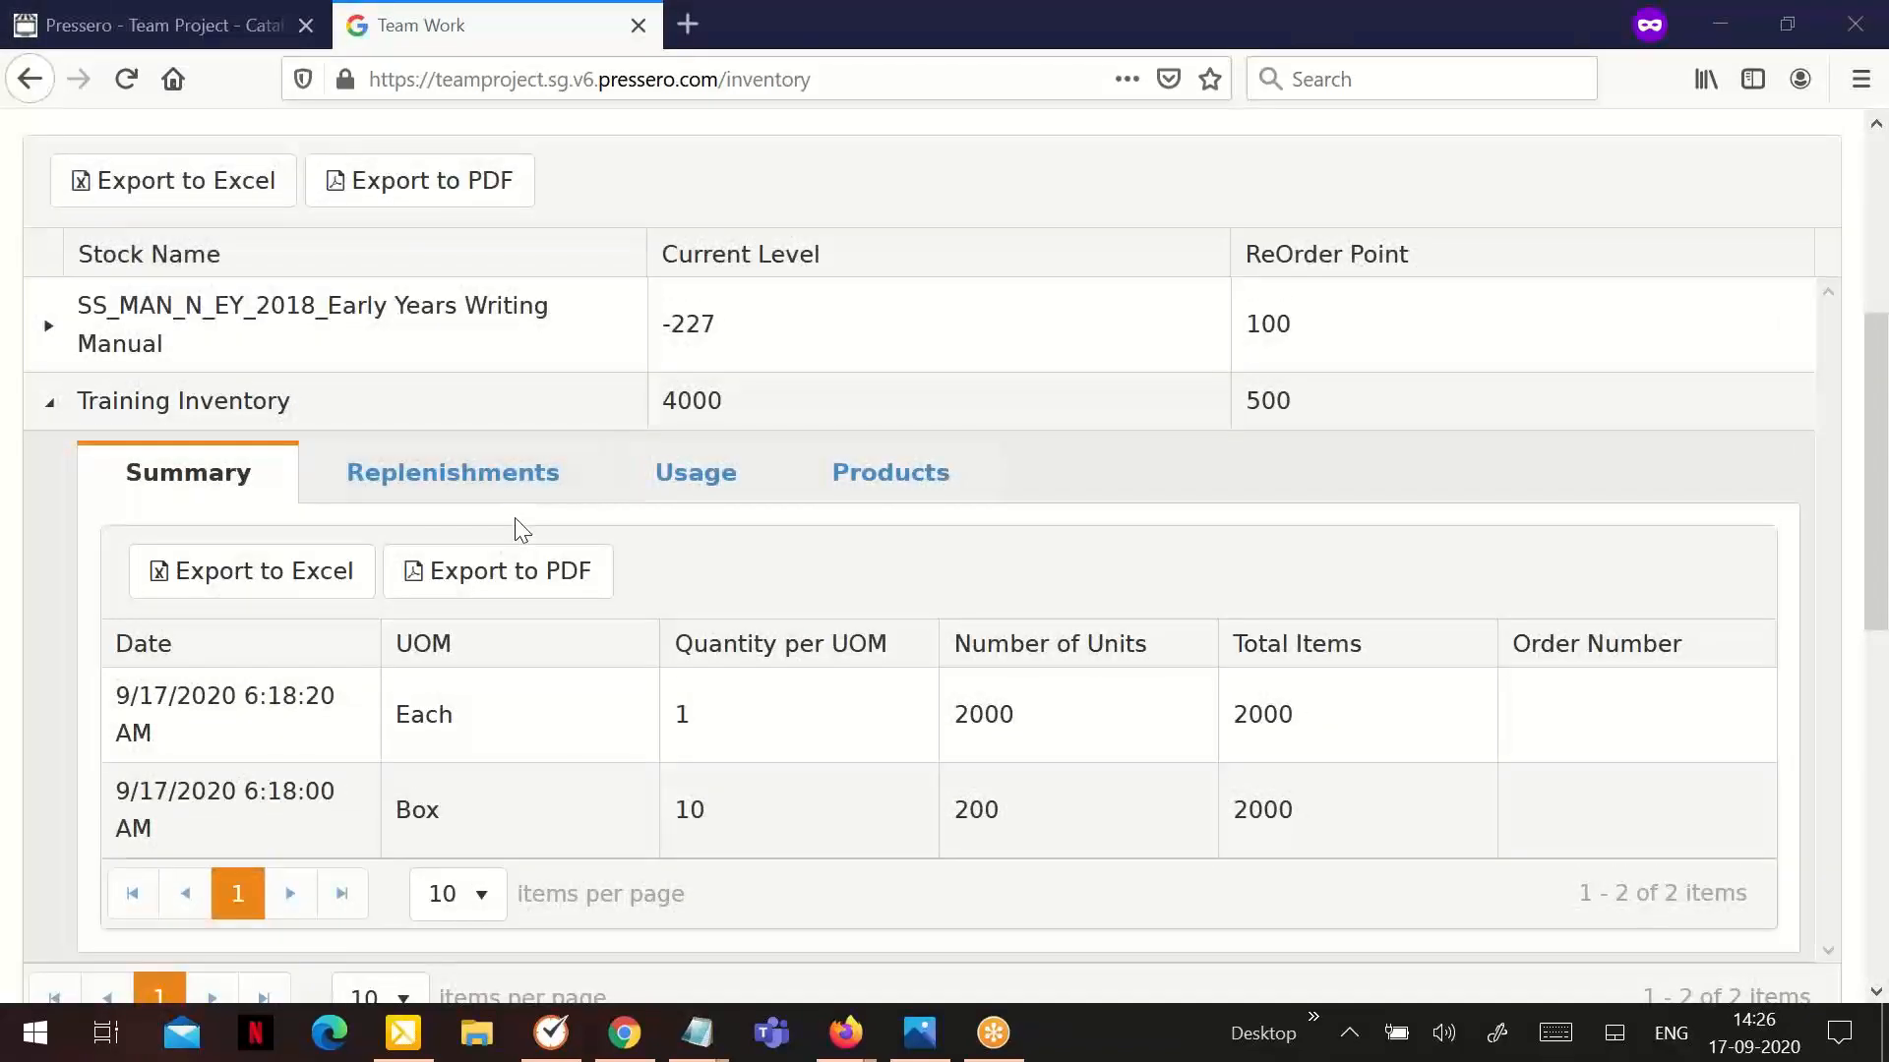
pyautogui.scroll(3, 522, 531)
pyautogui.scroll(-3, 518, 531)
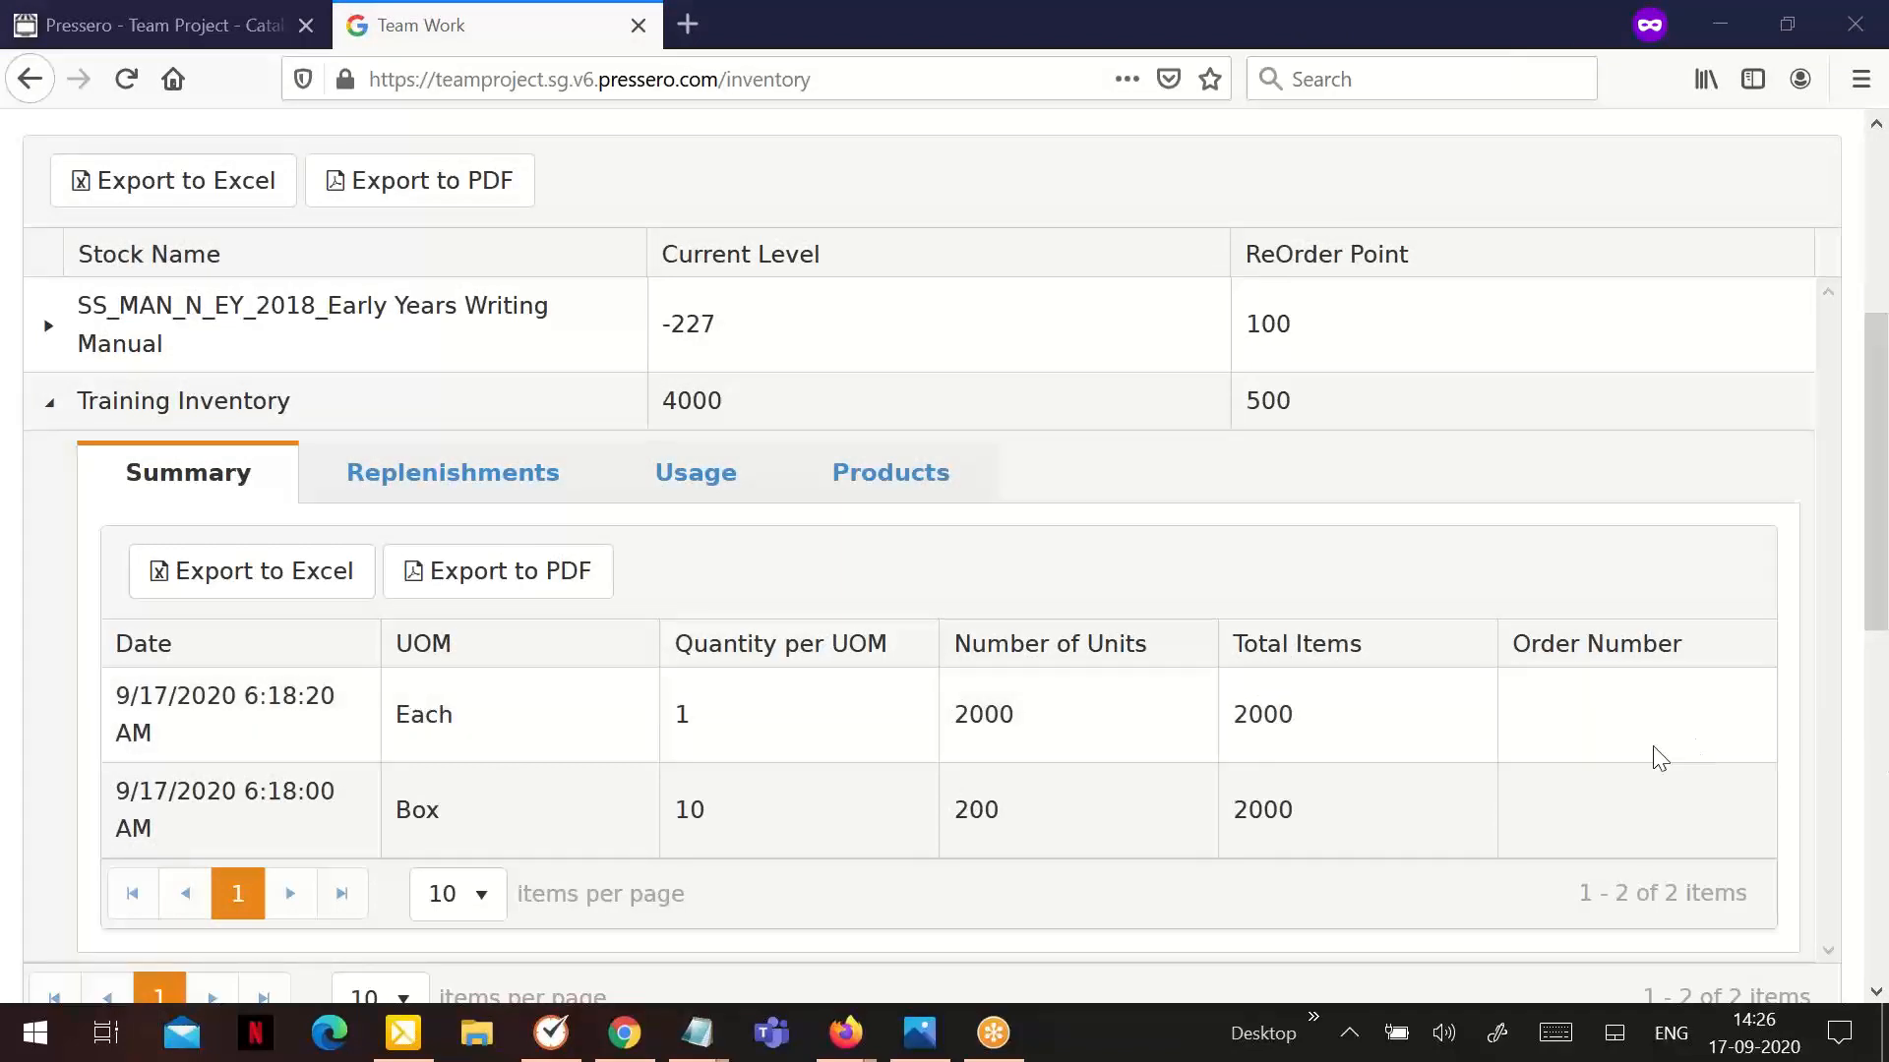
pyautogui.hotkey('ctrl', 'shift', 'Tab')
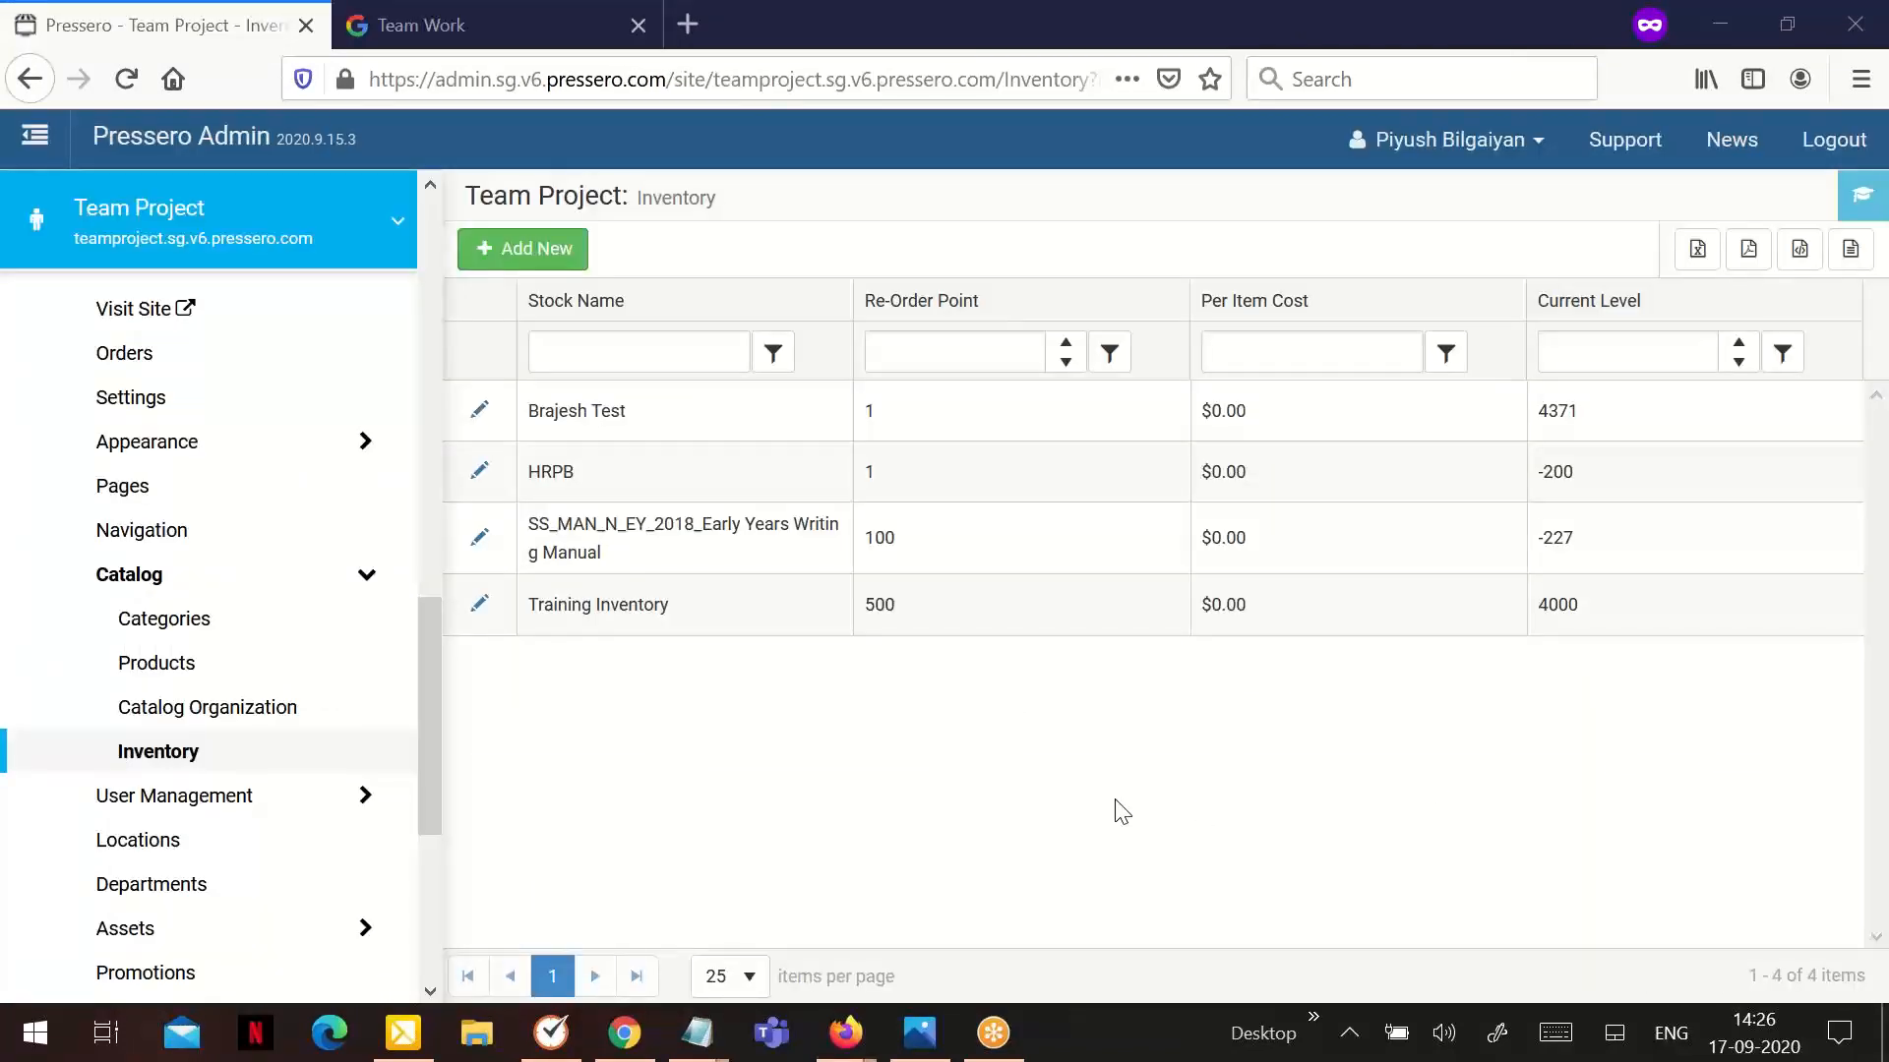